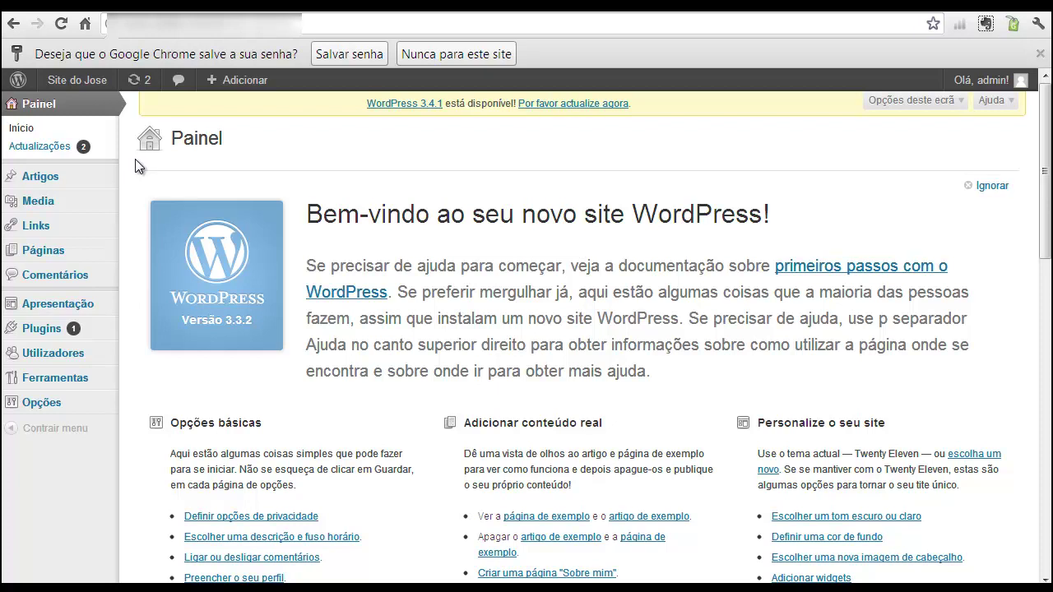
# Open the public site and examine its header, page menu, first post and sidebar widgets
pyautogui.moveTo(54, 93)
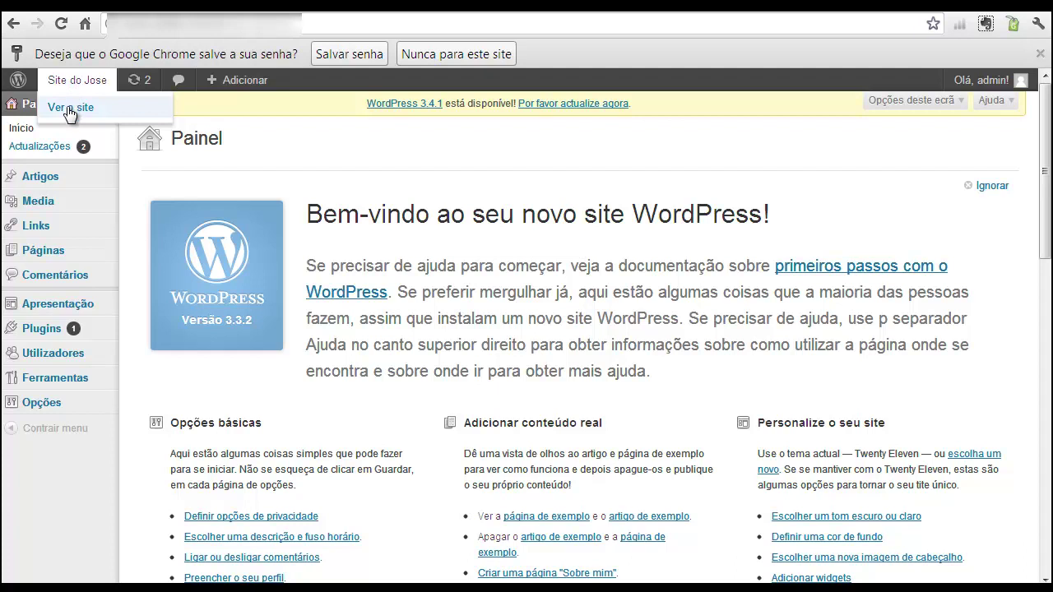
pyautogui.click(70, 107)
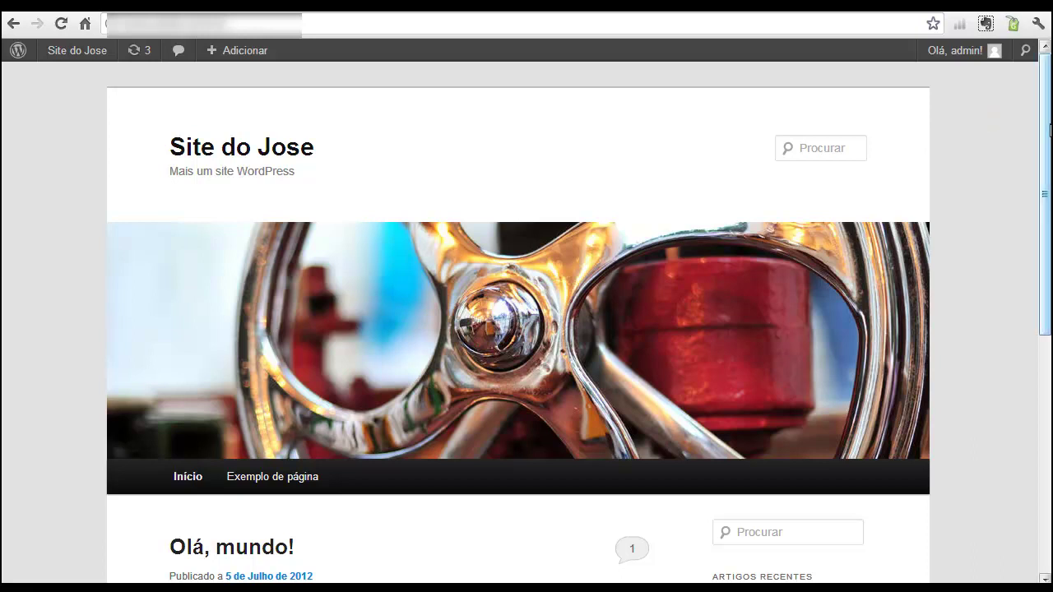
pyautogui.scroll(-2, 527, 321)
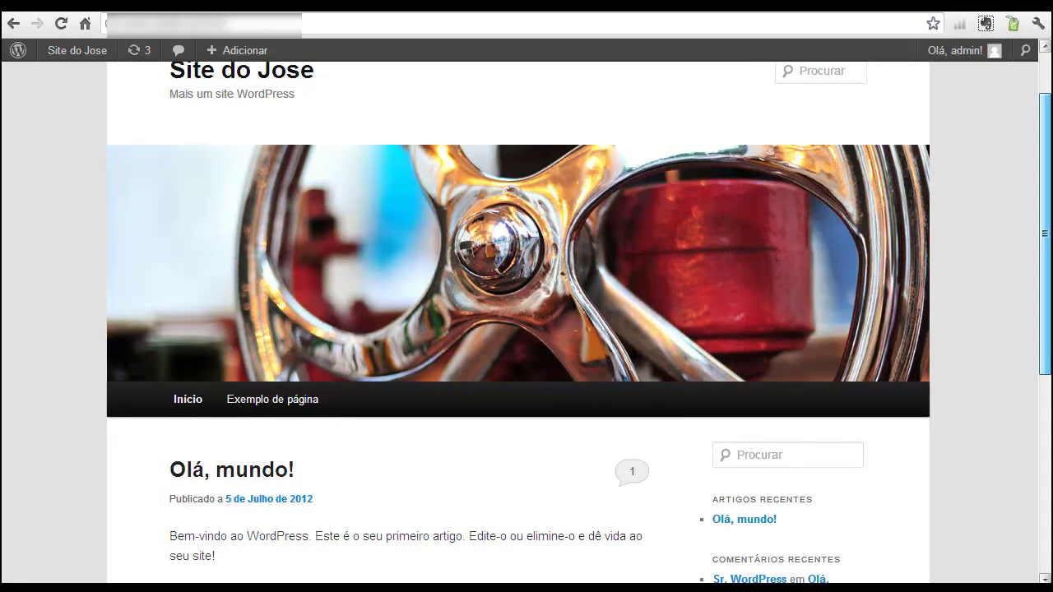
pyautogui.scroll(-2, 1049, 181)
pyautogui.moveTo(1050, 180); pyautogui.dragTo(1045, 100)
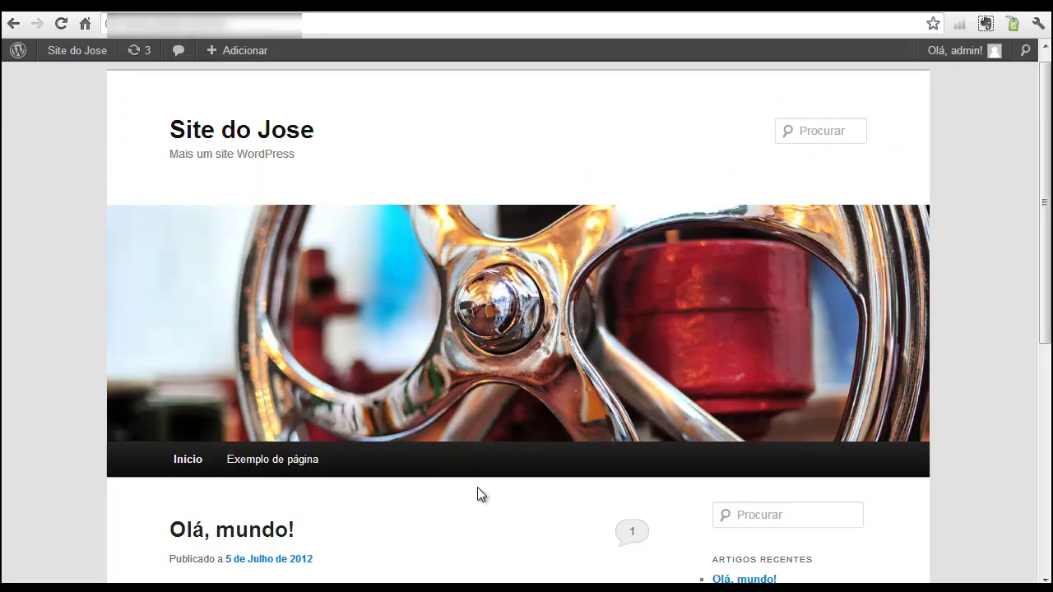
pyautogui.moveTo(1048, 145)
pyautogui.mouseDown()
pyautogui.moveTo(1049, 161)
pyautogui.moveTo(1049, 139)
pyautogui.mouseUp()
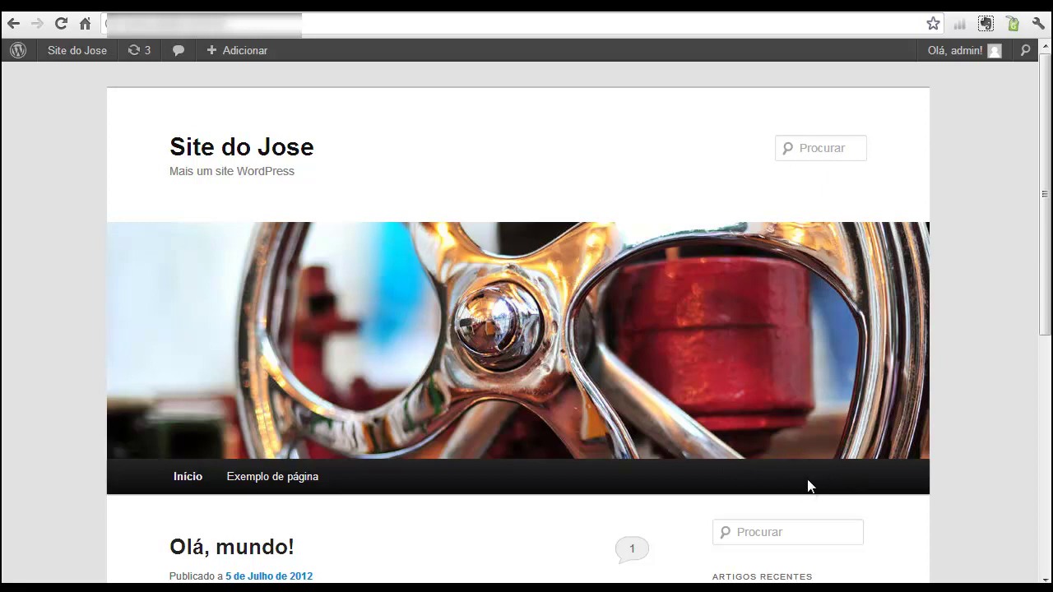
pyautogui.click(748, 532)
pyautogui.moveTo(1049, 164); pyautogui.dragTo(1049, 374)
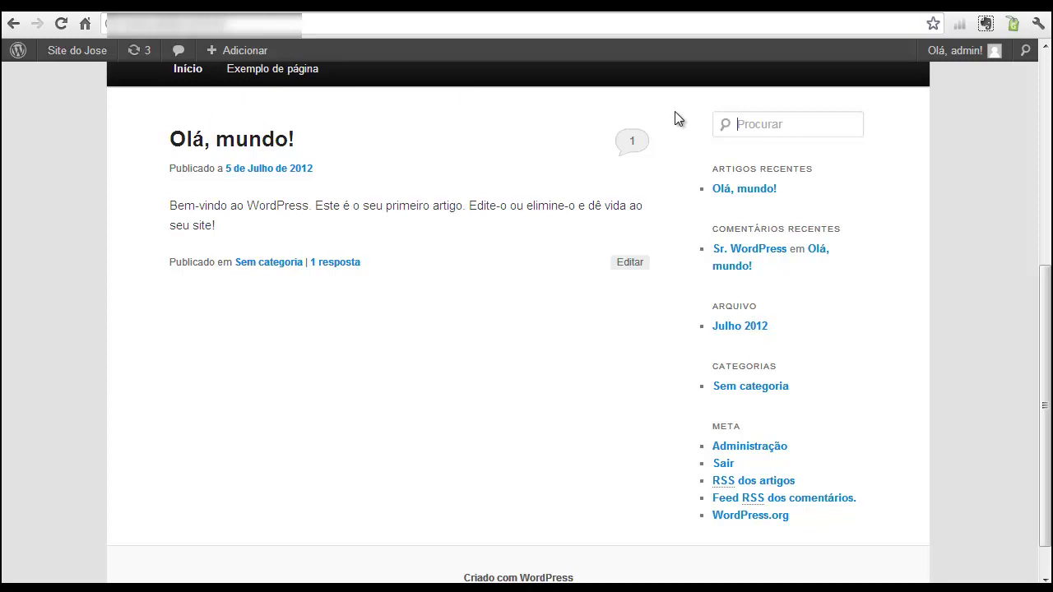
pyautogui.click(786, 125)
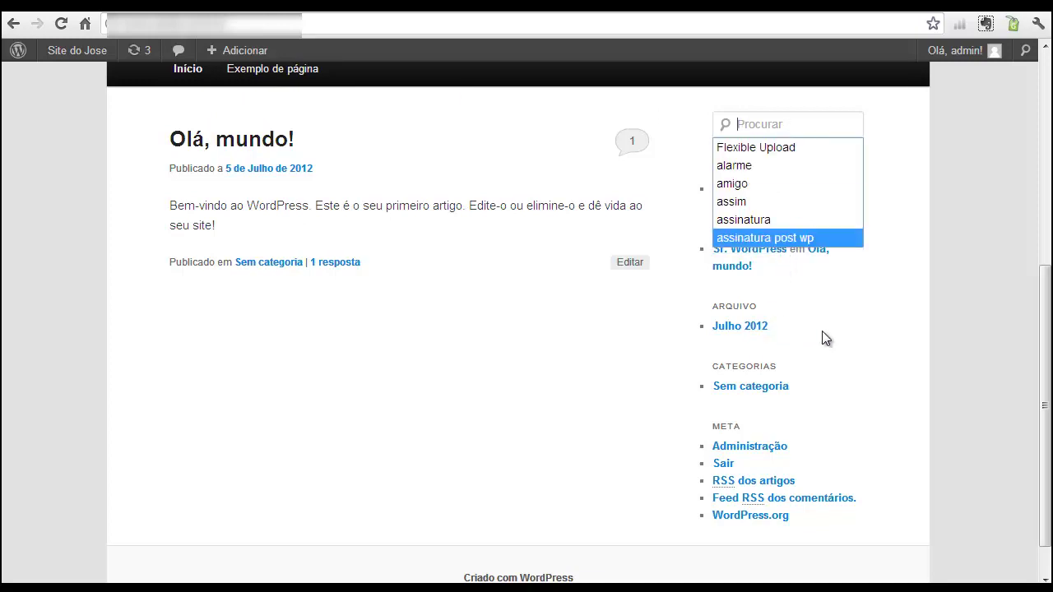
pyautogui.click(964, 313)
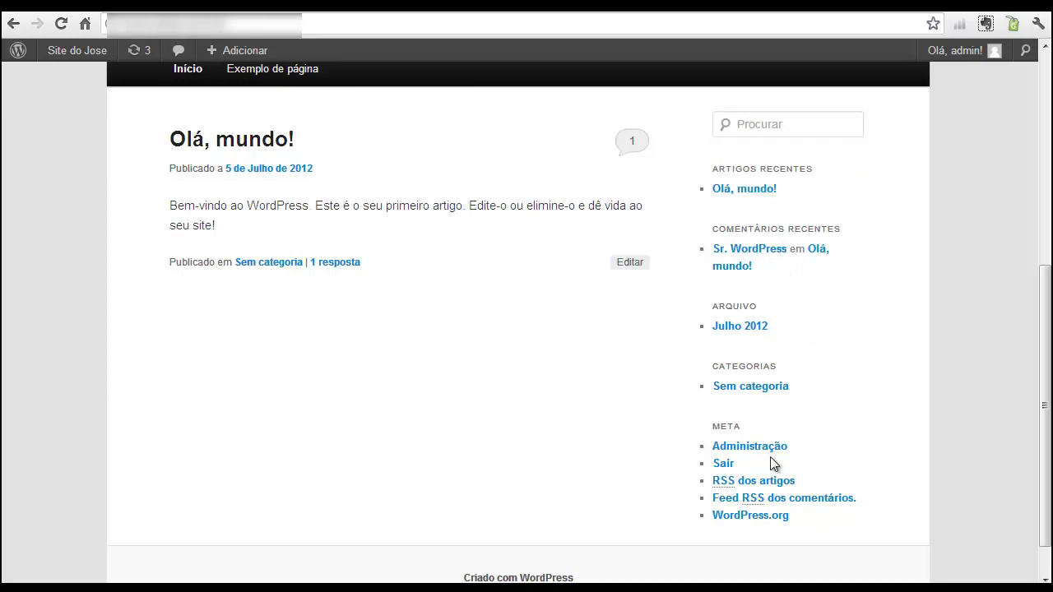
pyautogui.moveTo(1046, 365); pyautogui.dragTo(1043, 312)
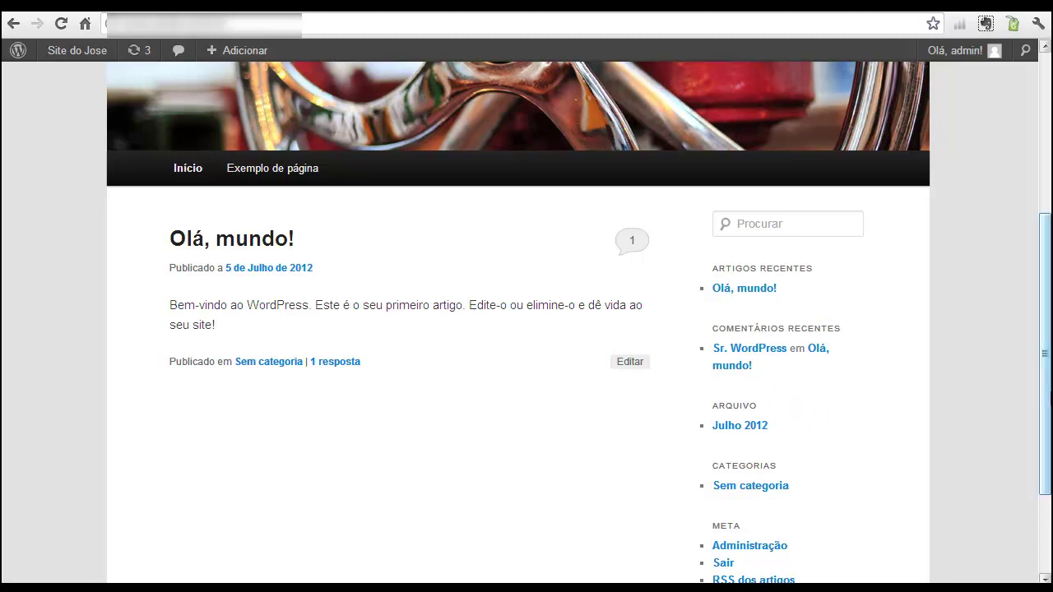
pyautogui.scroll(4, 623, 68)
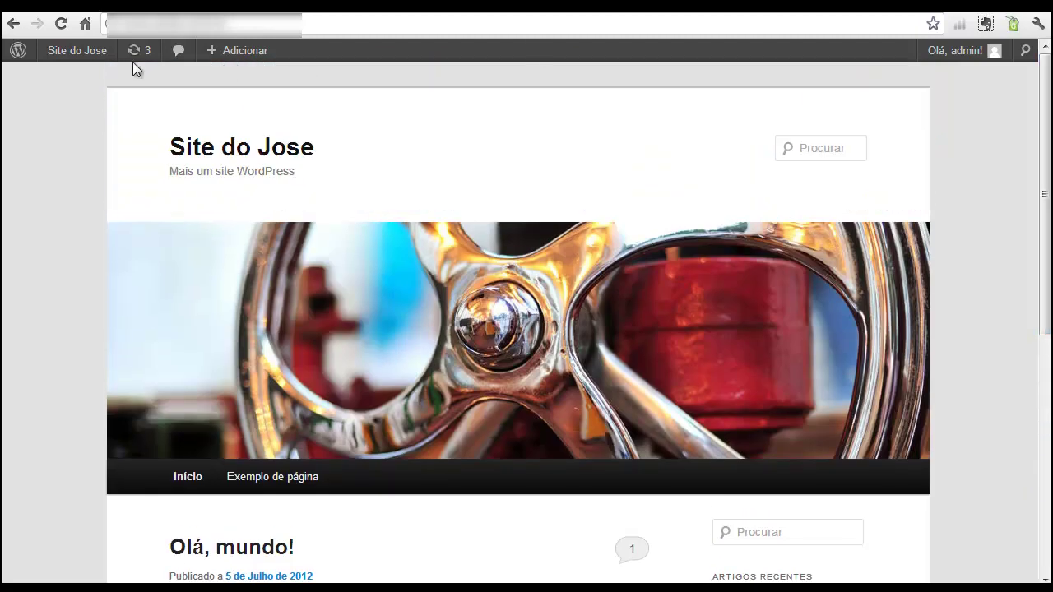
# Return to the admin dashboard and dismiss the WordPress welcome panel
pyautogui.moveTo(77, 45)
pyautogui.click(62, 80)
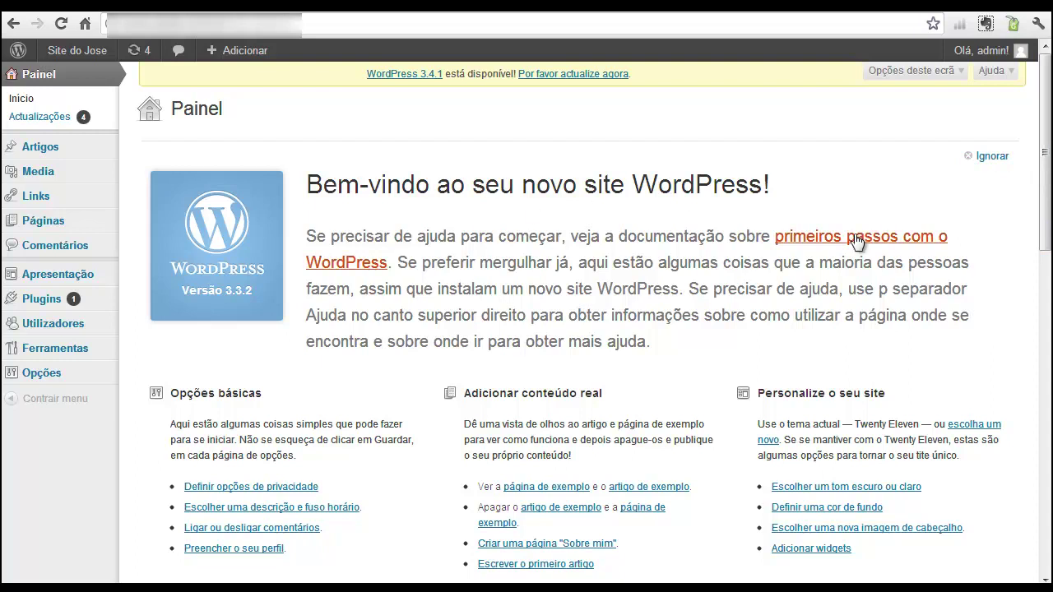
pyautogui.click(983, 155)
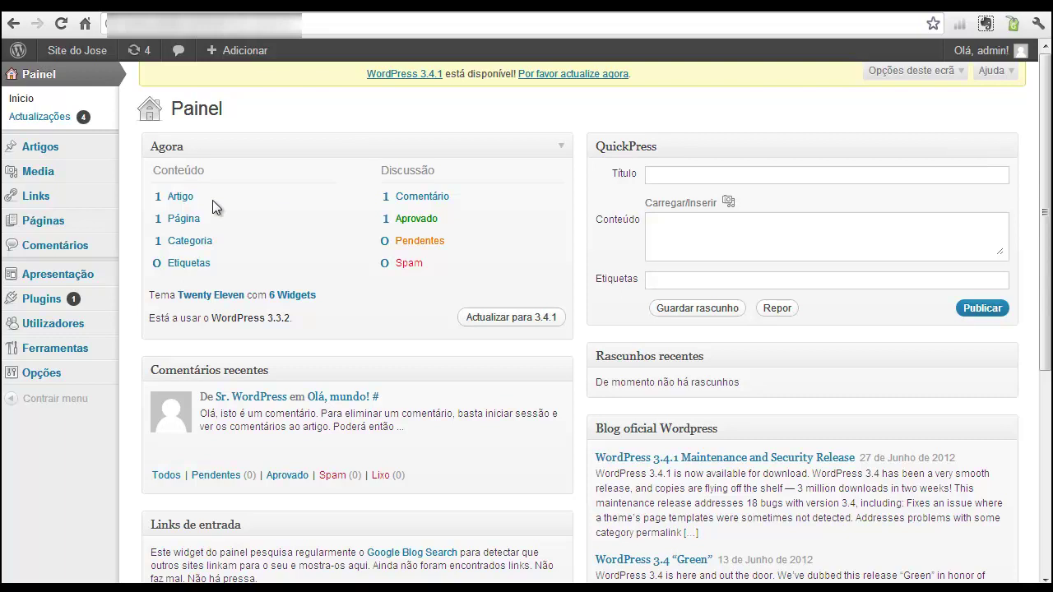
pyautogui.click(176, 202)
# Open the public site in a new tab and examine the "Olá, mundo!" post on the home page
pyautogui.moveTo(73, 62)
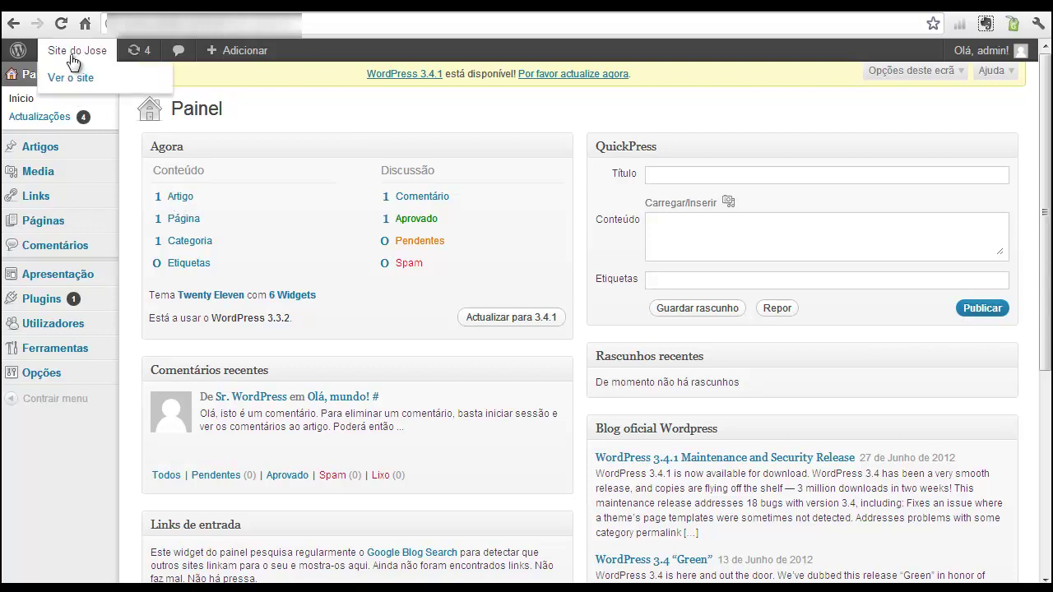
pyautogui.rightClick(72, 79)
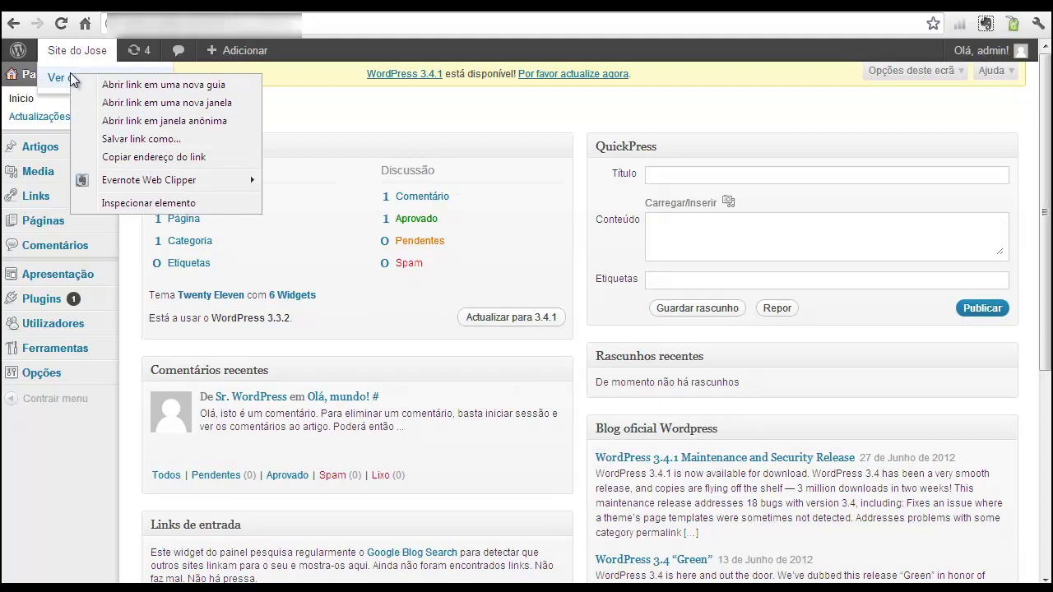
pyautogui.click(115, 86)
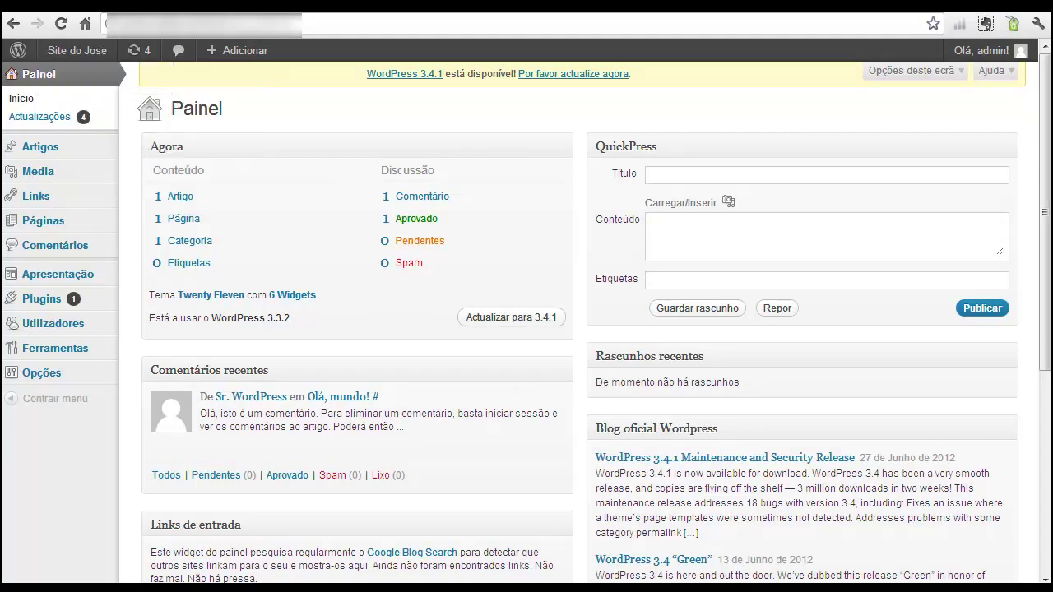
pyautogui.click(683, 11)
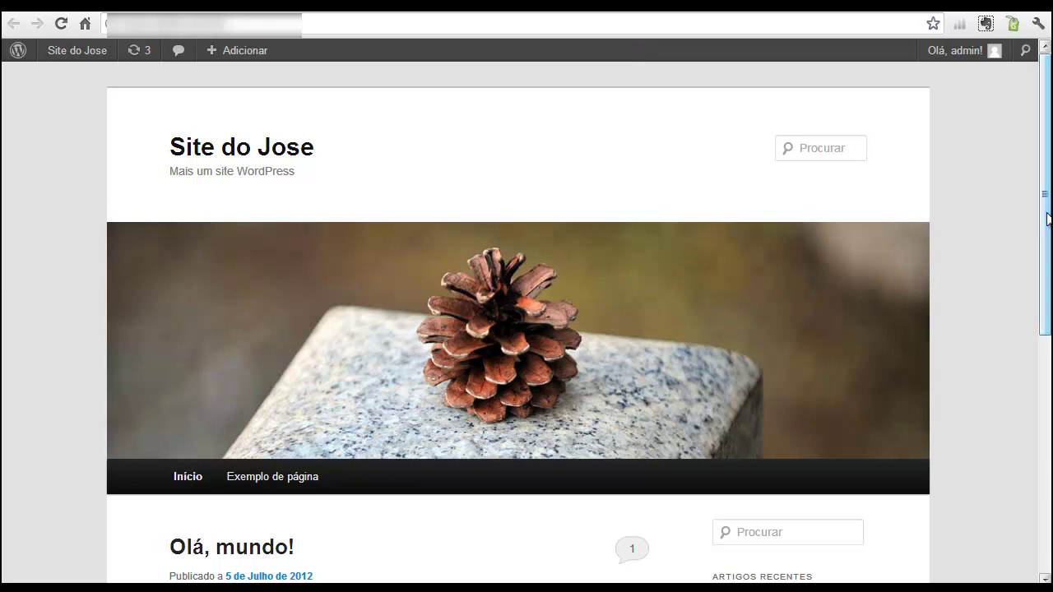
pyautogui.moveTo(1047, 218); pyautogui.dragTo(1047, 285)
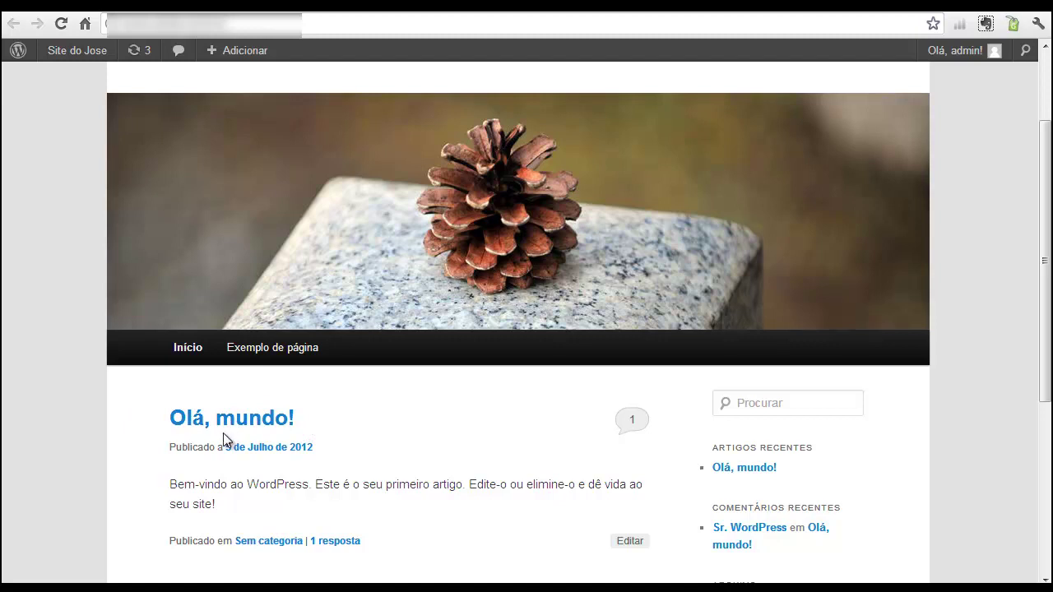
pyautogui.moveTo(1045, 211); pyautogui.dragTo(1048, 329)
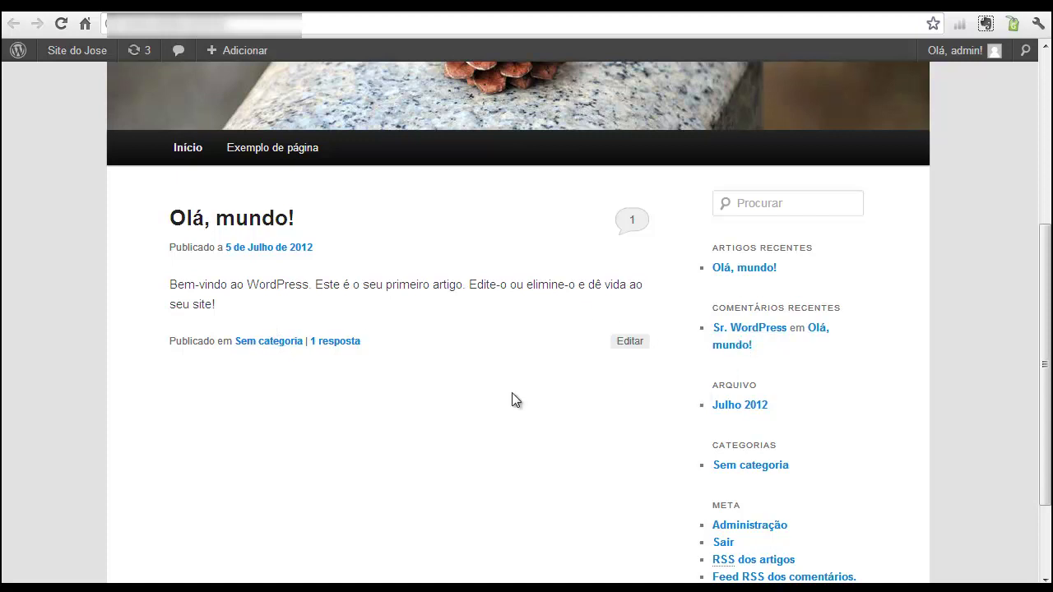
# Open the responses to the "Olá, mundo!" post and review the comment, its author and the post page
pyautogui.click(328, 344)
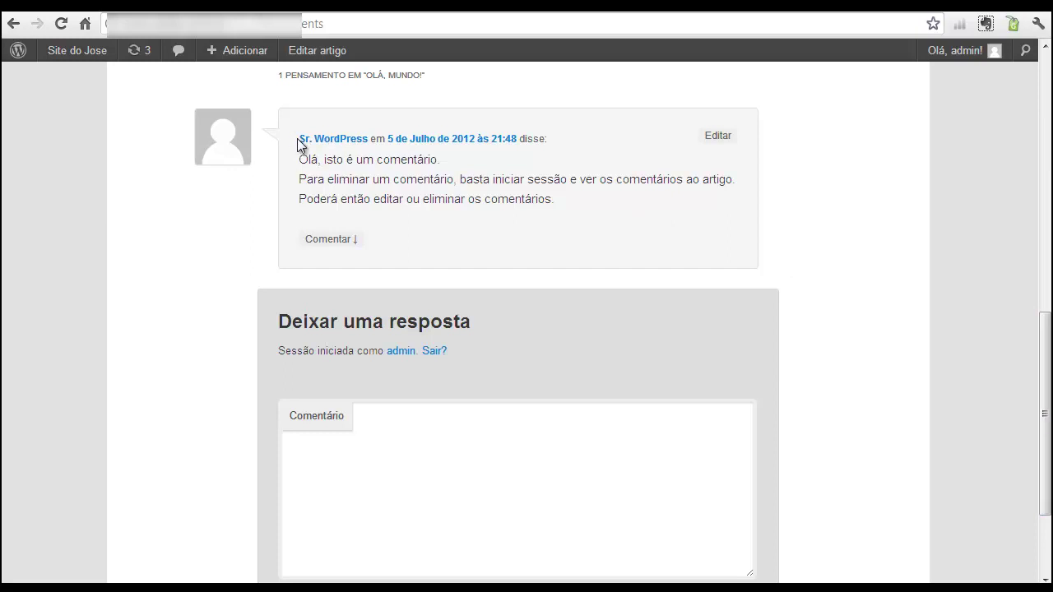
pyautogui.moveTo(300, 140); pyautogui.dragTo(385, 137)
pyautogui.moveTo(1045, 434); pyautogui.dragTo(1045, 346)
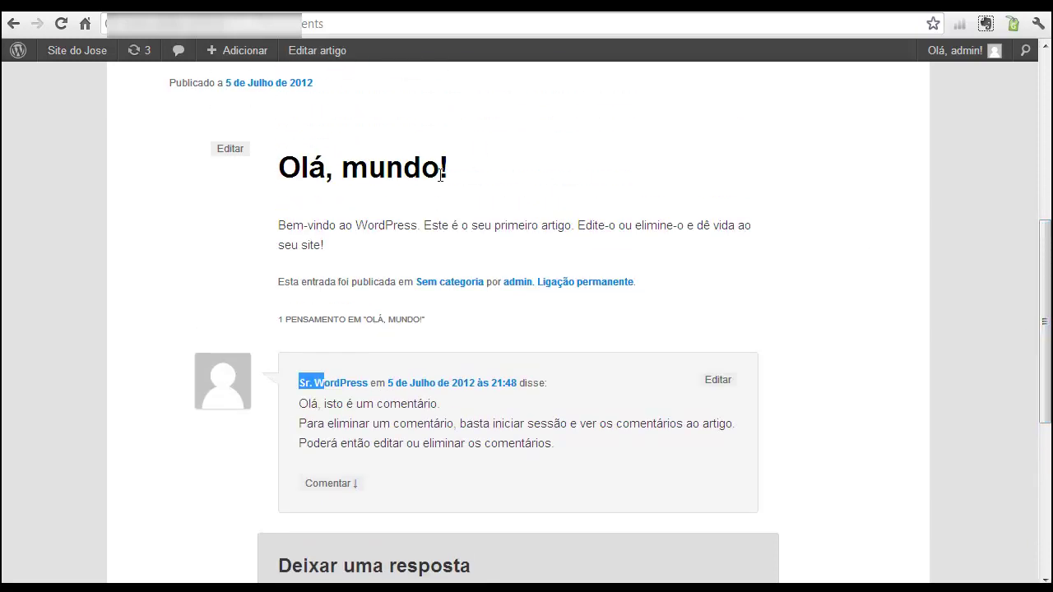
pyautogui.moveTo(1049, 273); pyautogui.dragTo(1043, 100)
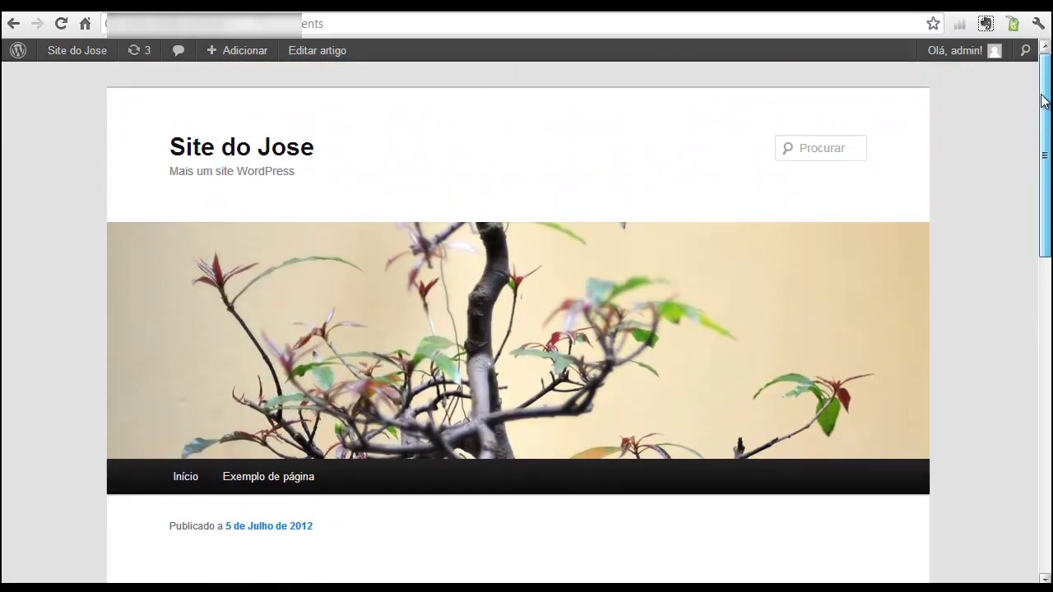
# Return to the dashboard and draft a QuickPress post titled "Titulo teste" with the content "conteudo com toda a sua meteria"
pyautogui.moveTo(74, 57)
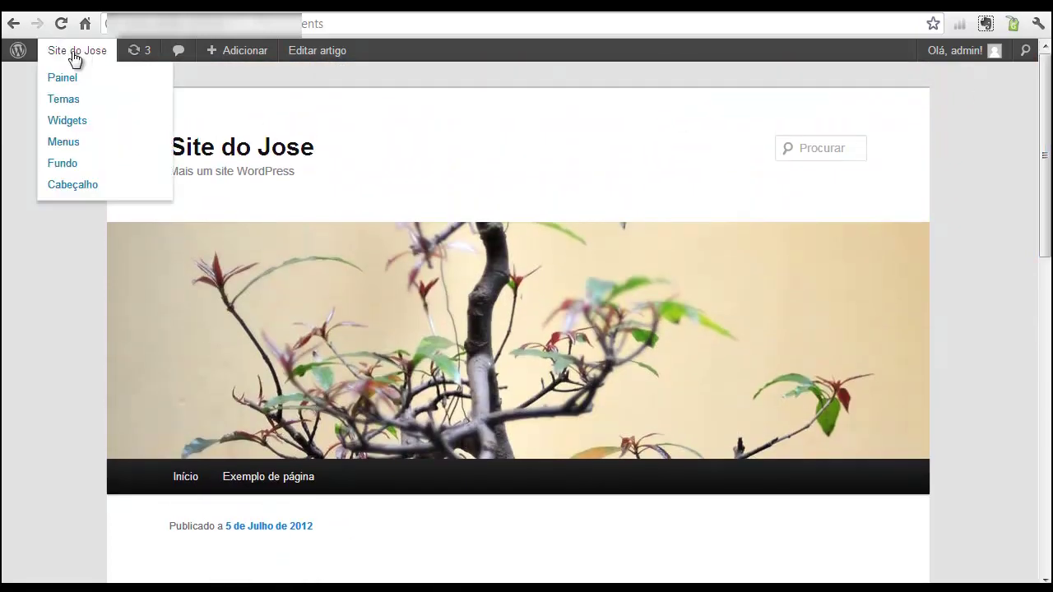
pyautogui.click(62, 82)
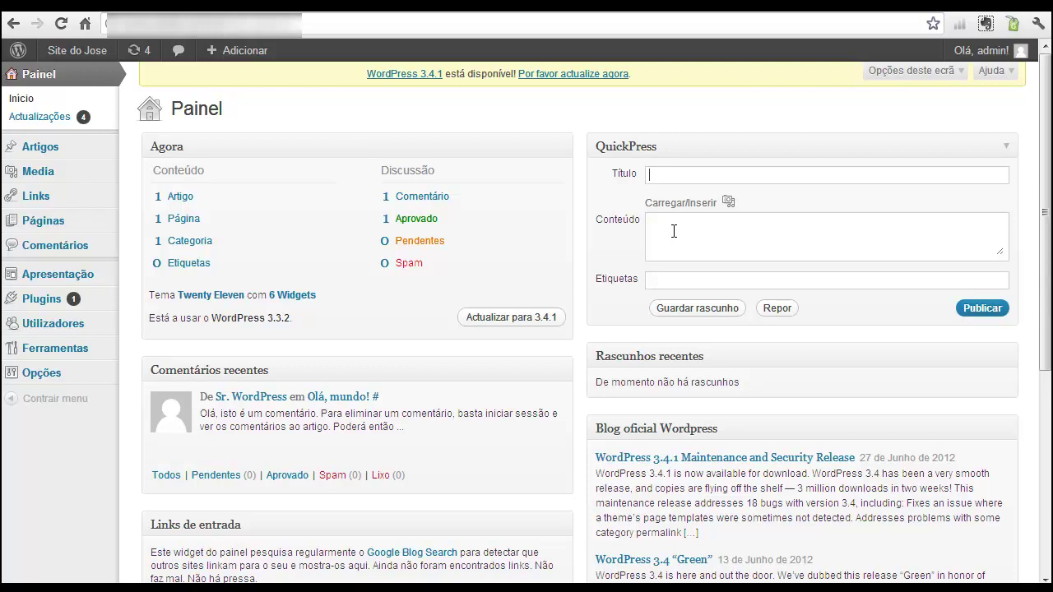
pyautogui.write('Titulo')
pyautogui.write(' teste')
pyautogui.write('conteudo')
pyautogui.write(' co toda a sa')
pyautogui.press('BackSpace')
pyautogui.write('ua meteria')
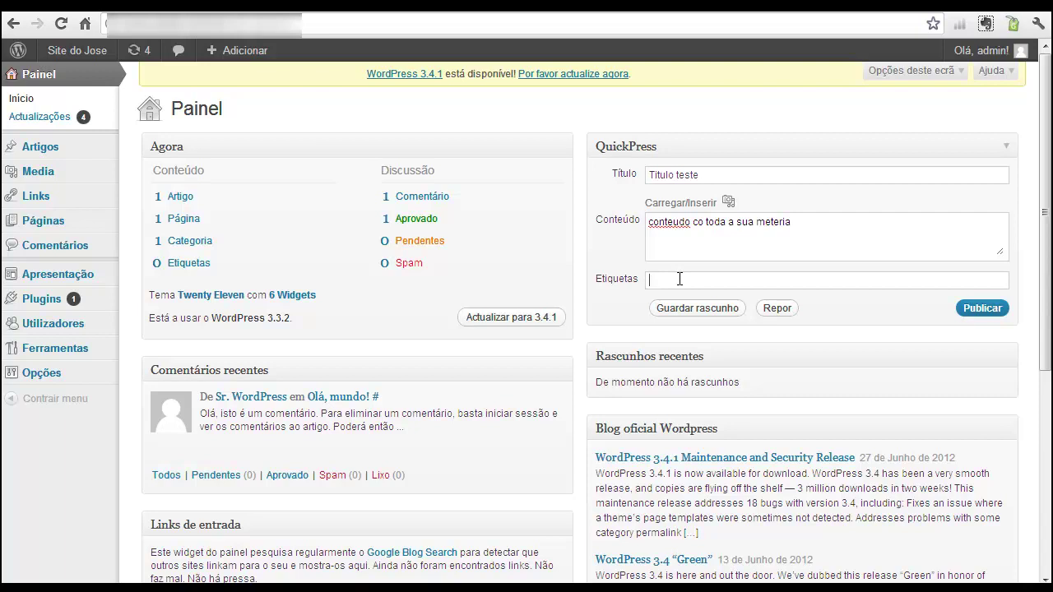
pyautogui.click(703, 223)
pyautogui.write('m')
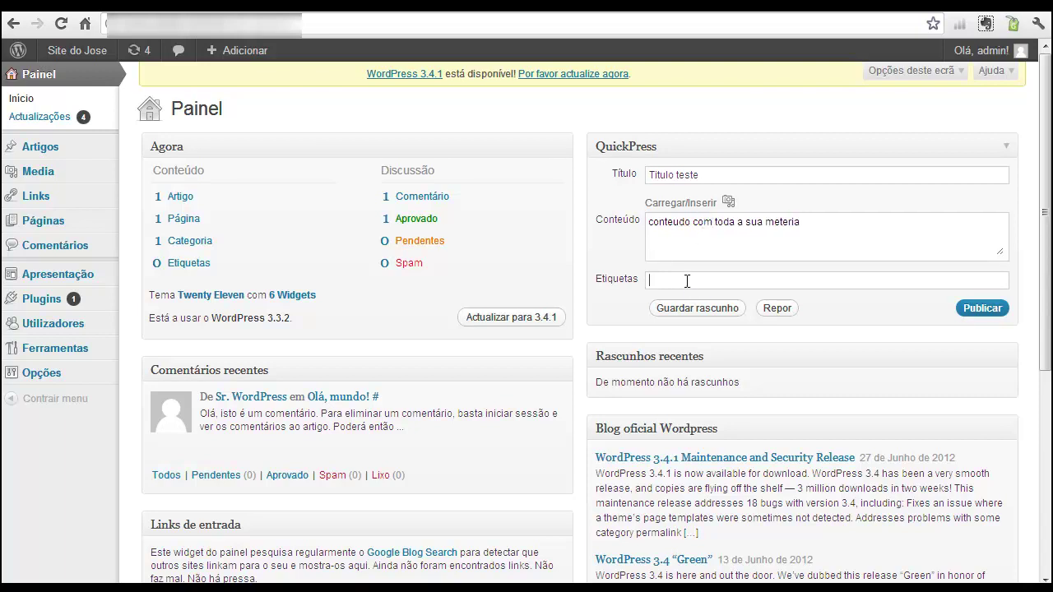
# Add the tag "esporte" to the QuickPress post and publish it
pyautogui.write('esporte')
pyautogui.click(982, 310)
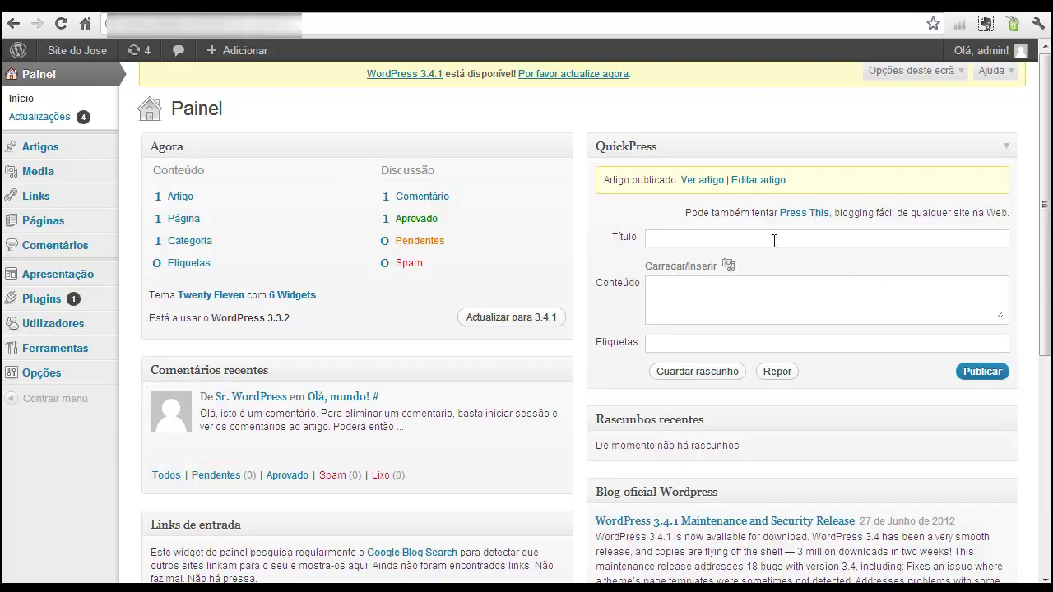
pyautogui.click(696, 345)
pyautogui.click(649, 346)
# View the published "Titulo teste" post and check its content, tag and comment box
pyautogui.click(706, 180)
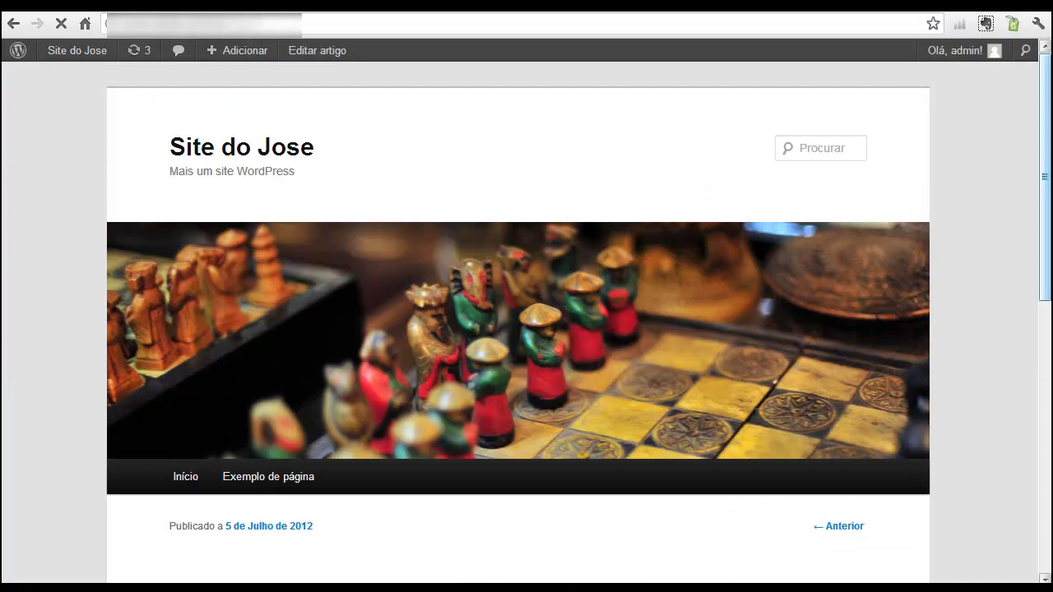
pyautogui.moveTo(1048, 108); pyautogui.dragTo(1047, 331)
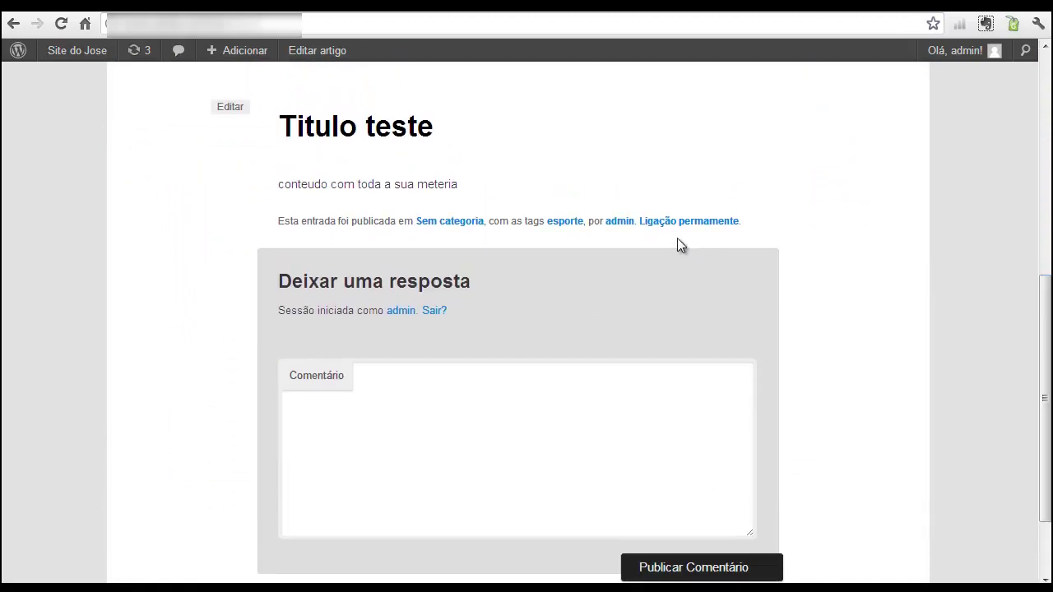
pyautogui.moveTo(272, 187); pyautogui.dragTo(474, 193)
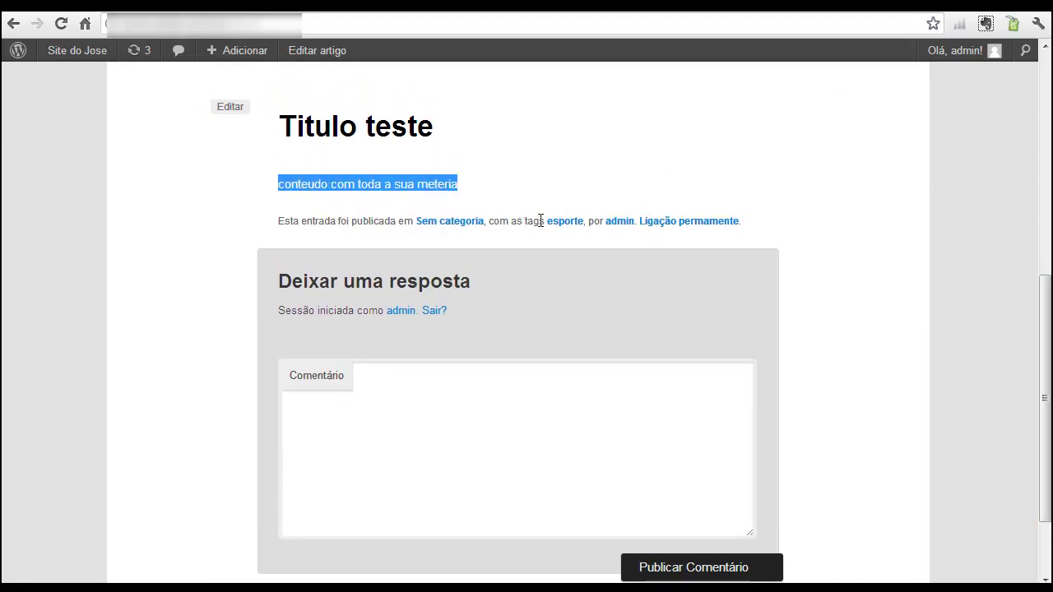
pyautogui.moveTo(572, 221); pyautogui.dragTo(584, 220)
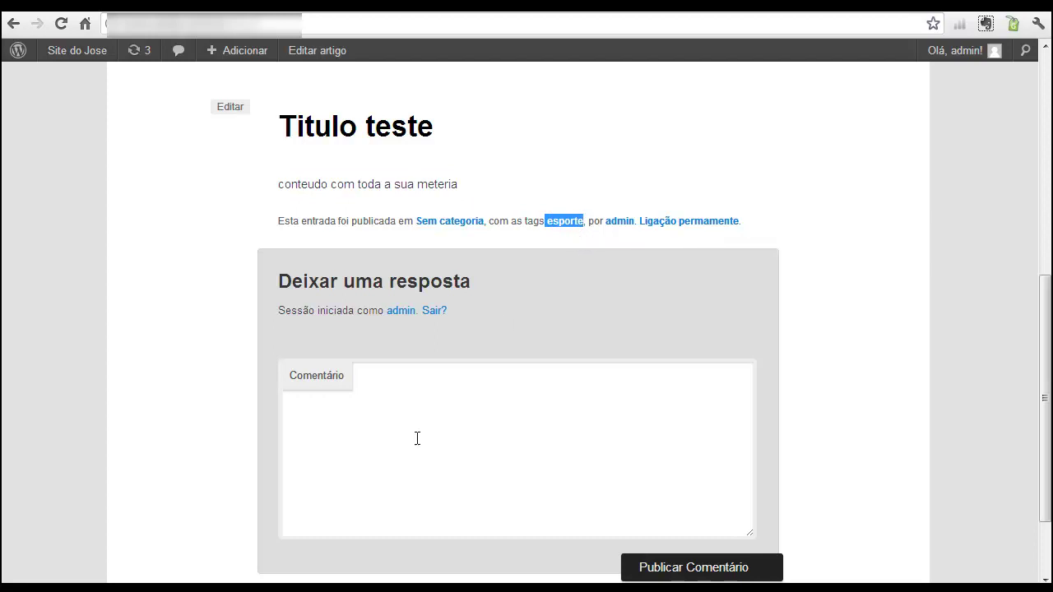
pyautogui.click(412, 411)
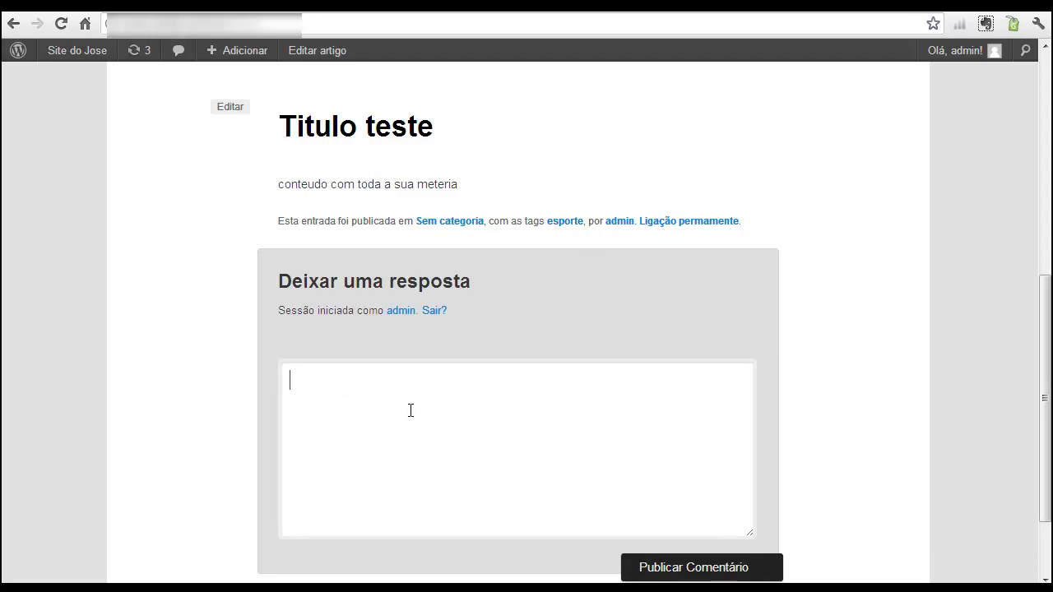
# Go to the site's home page and examine how the new post is listed with the "Olá, mundo!" post
pyautogui.moveTo(1046, 388); pyautogui.dragTo(1031, 235)
pyautogui.click(187, 325)
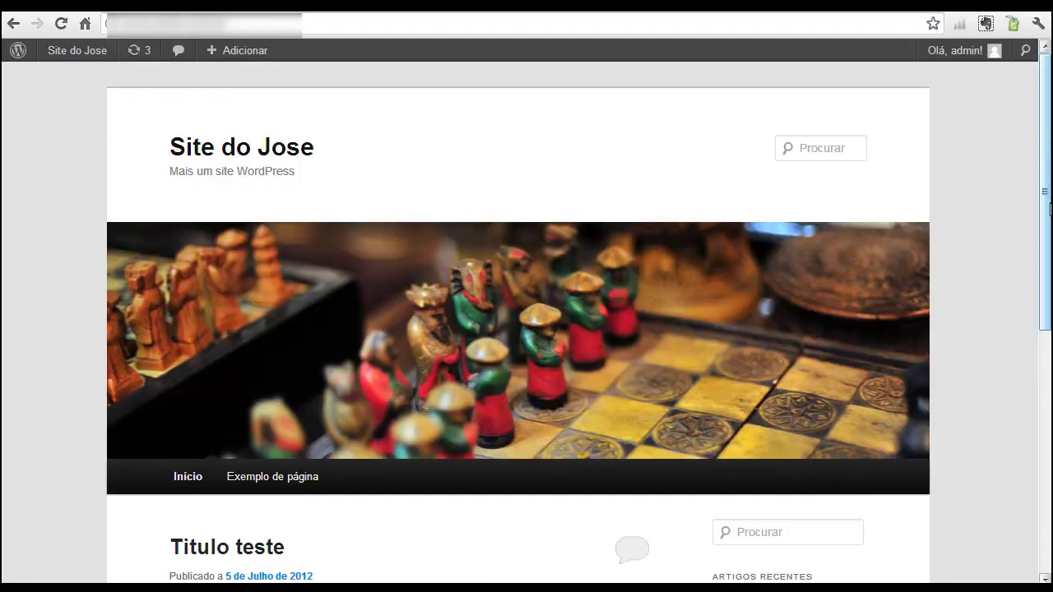
pyautogui.scroll(-3, 1048, 247)
pyautogui.moveTo(1048, 293); pyautogui.dragTo(1048, 346)
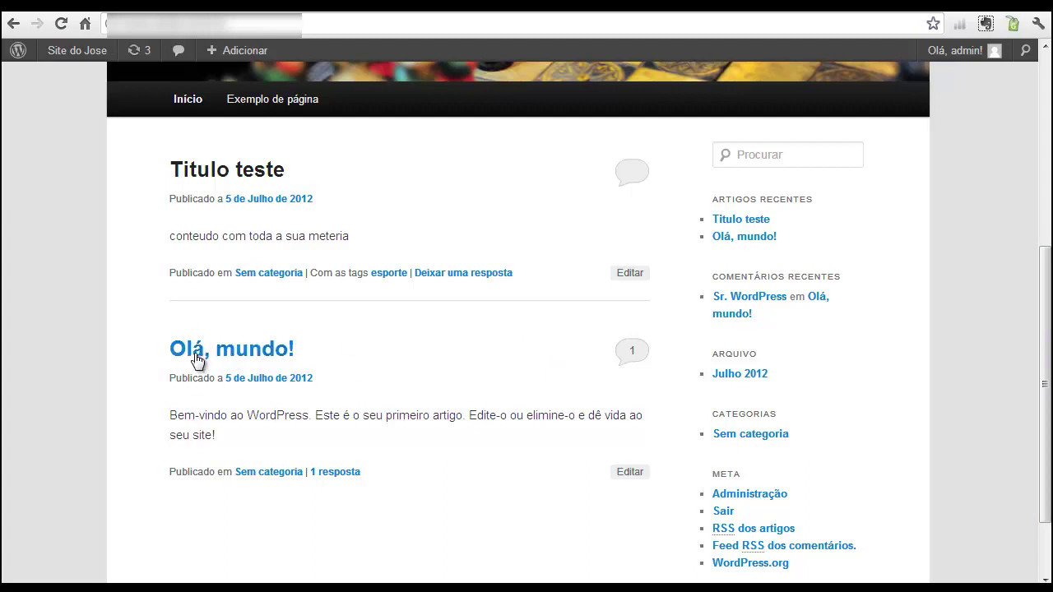
pyautogui.moveTo(165, 168); pyautogui.dragTo(283, 168)
pyautogui.click(375, 181)
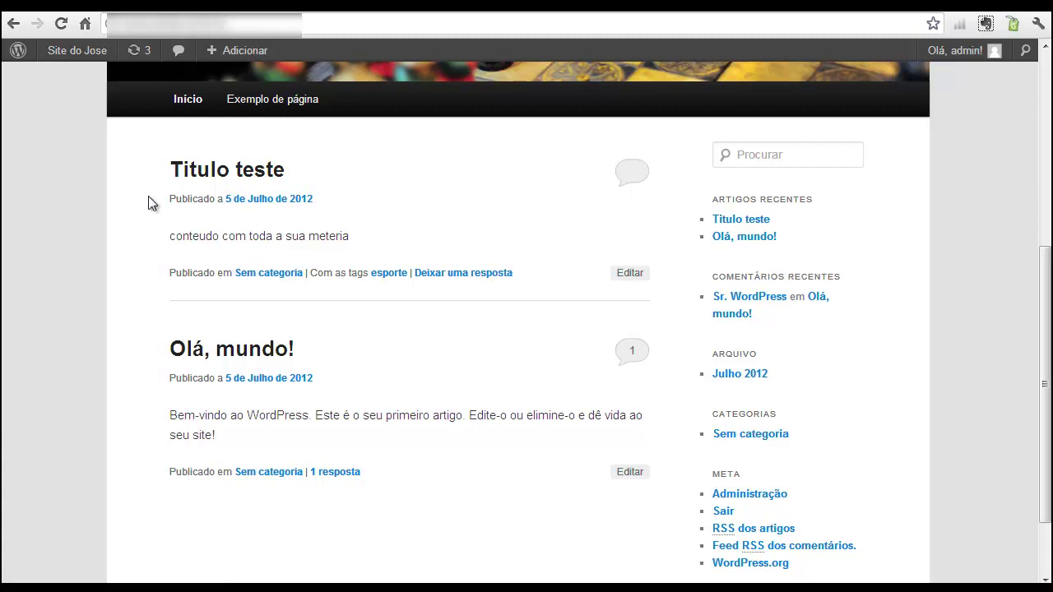
pyautogui.moveTo(1044, 286); pyautogui.dragTo(1043, 86)
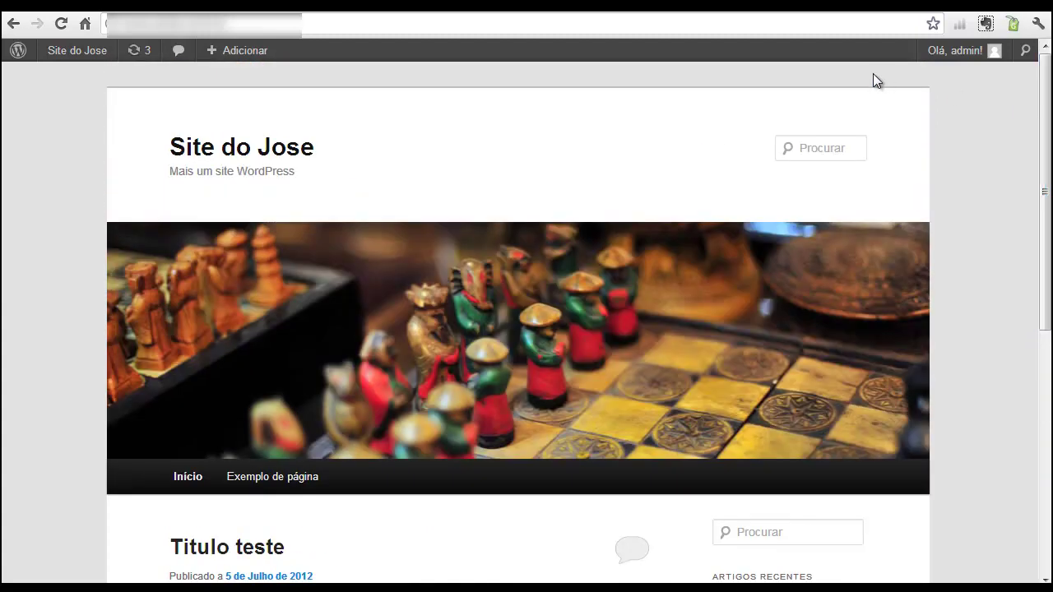
# Return to the dashboard and read the Comentários recentes and Links de entrada widgets
pyautogui.click(535, 6)
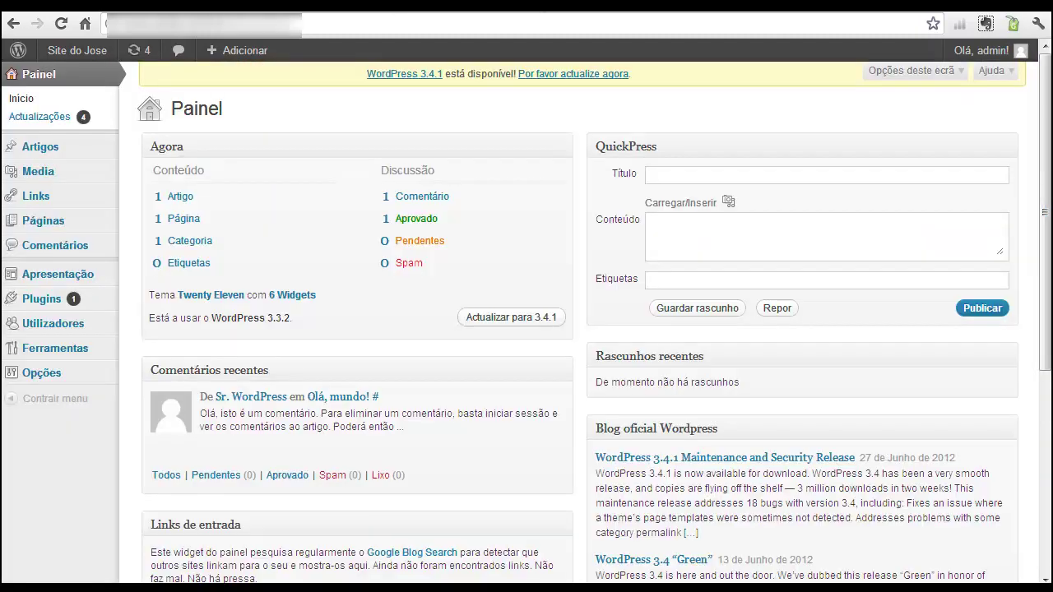
pyautogui.moveTo(1045, 212); pyautogui.dragTo(1045, 311)
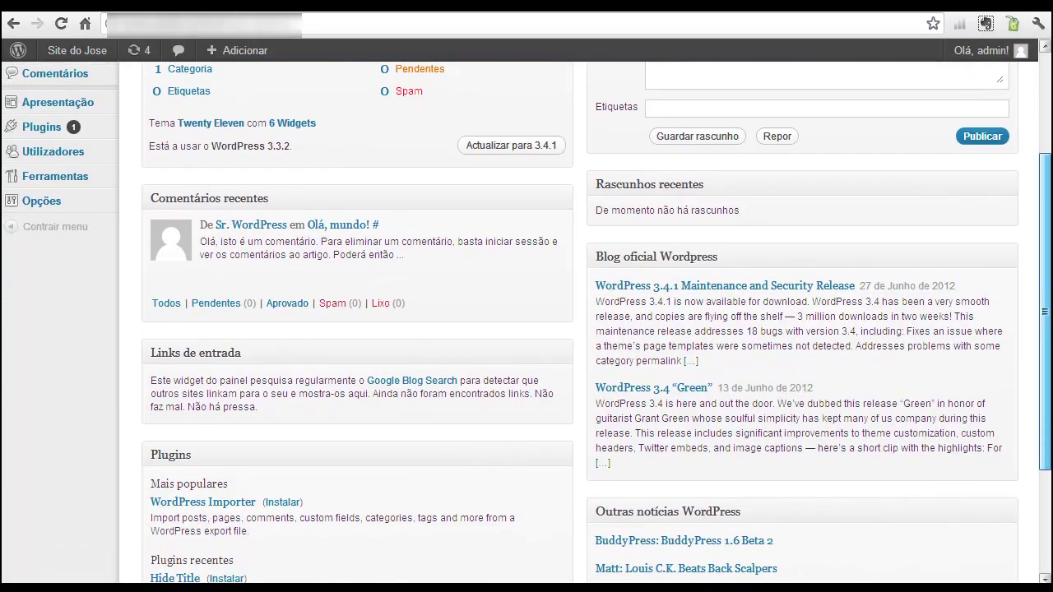
pyautogui.moveTo(228, 268)
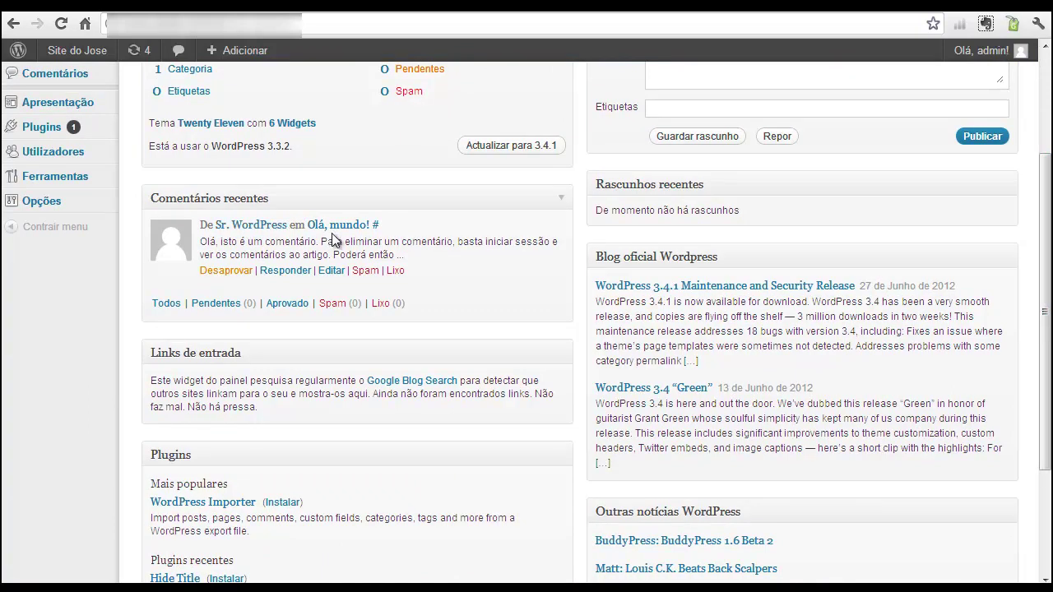
pyautogui.moveTo(212, 222); pyautogui.dragTo(291, 226)
pyautogui.click(271, 248)
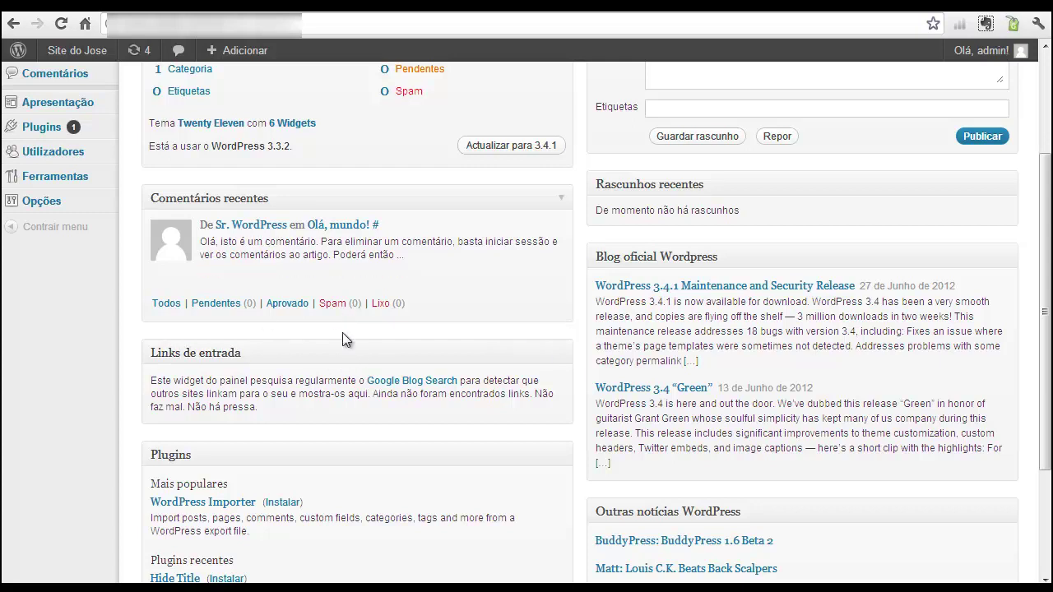
pyautogui.moveTo(213, 276)
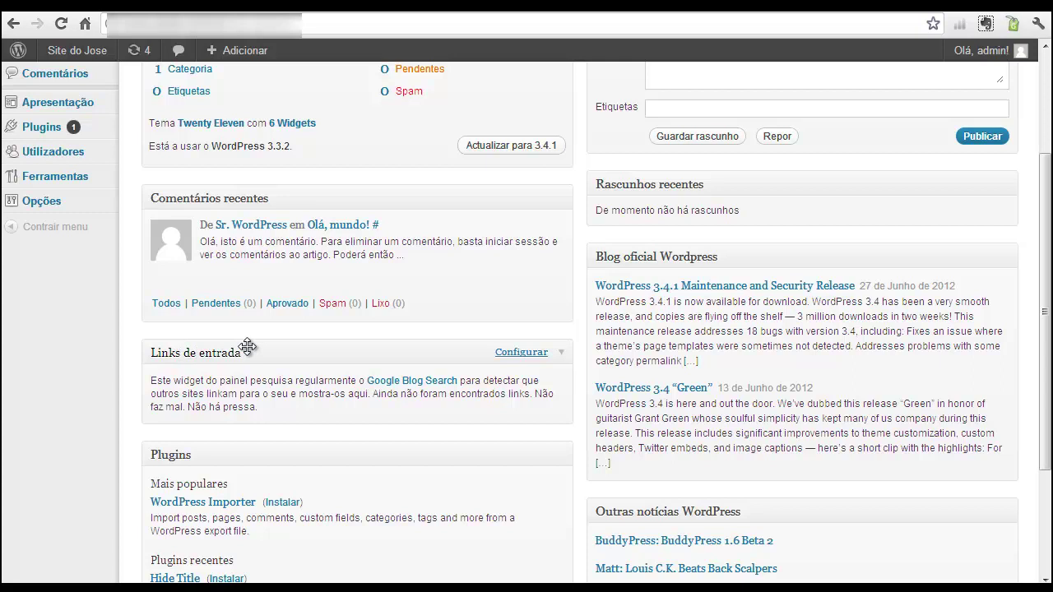
pyautogui.moveTo(151, 381); pyautogui.dragTo(280, 414)
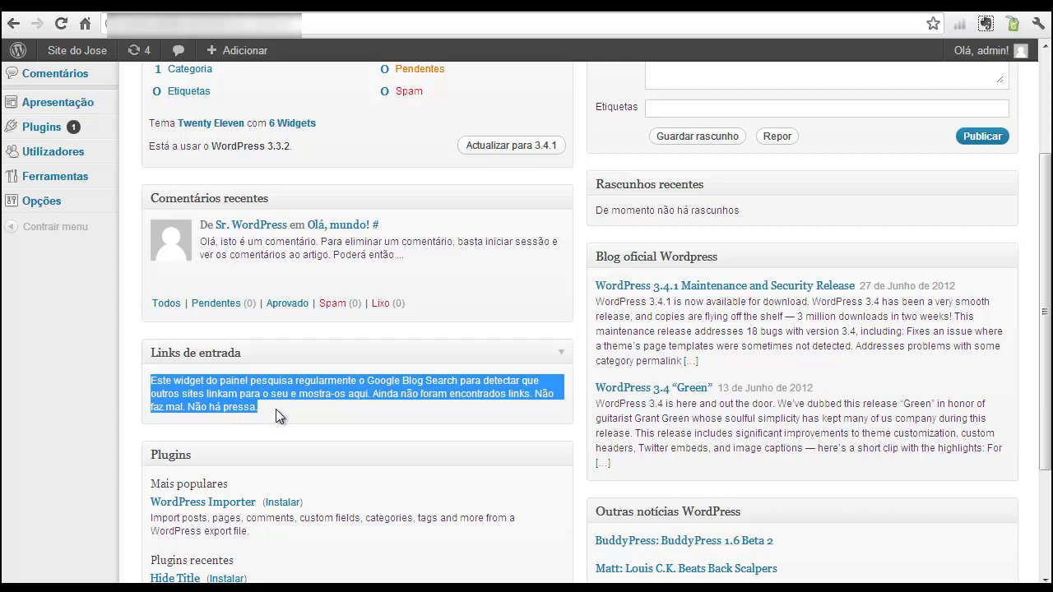
pyautogui.click(276, 409)
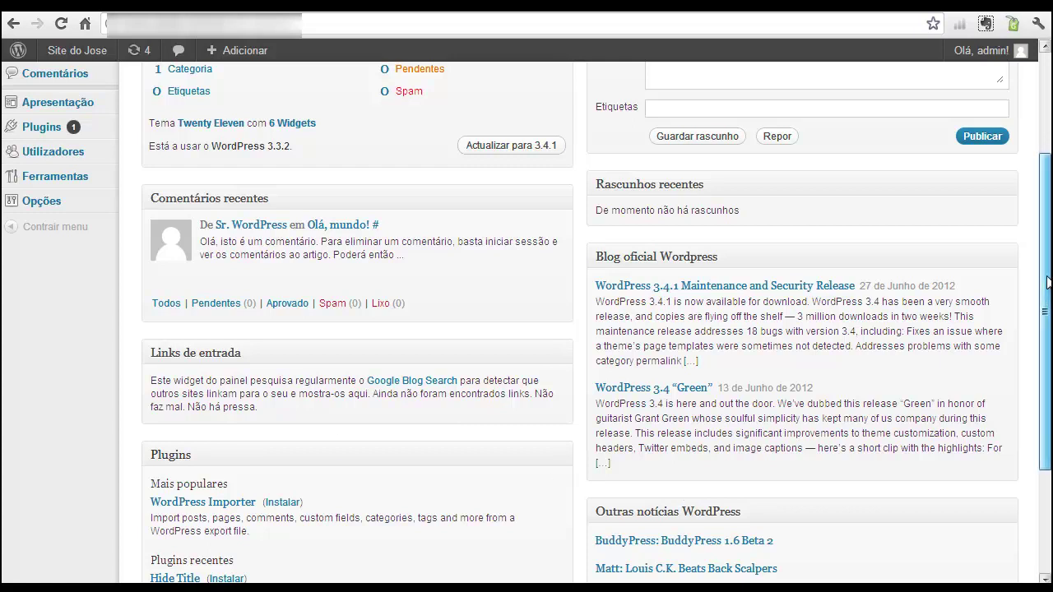
# View the recent plugin Hide Title in the WordPress Plugin Directory and translate its page into Portuguese
pyautogui.scroll(-2, 1047, 281)
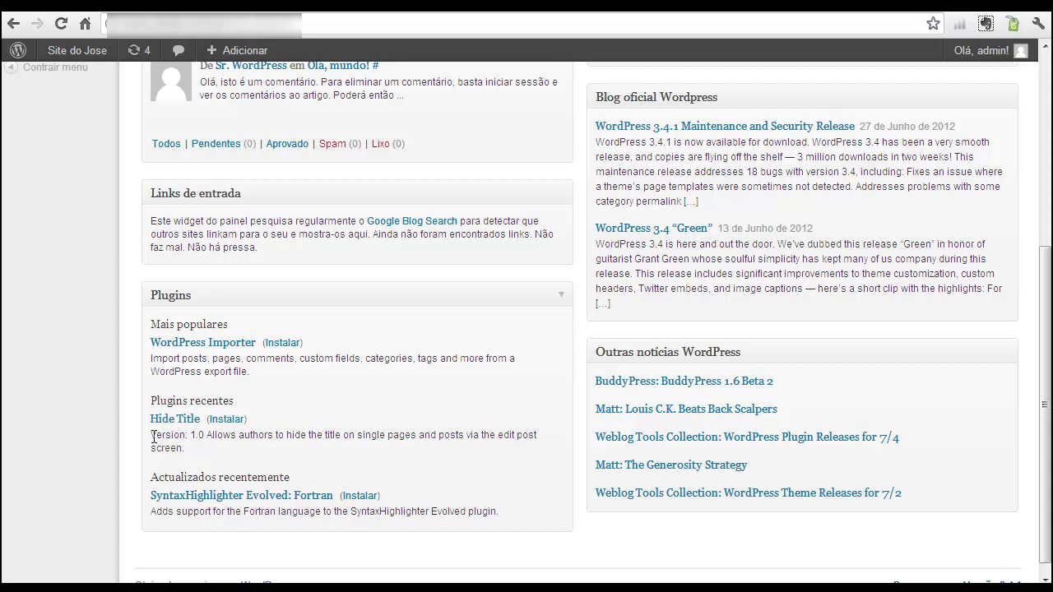
pyautogui.moveTo(152, 435); pyautogui.dragTo(184, 448)
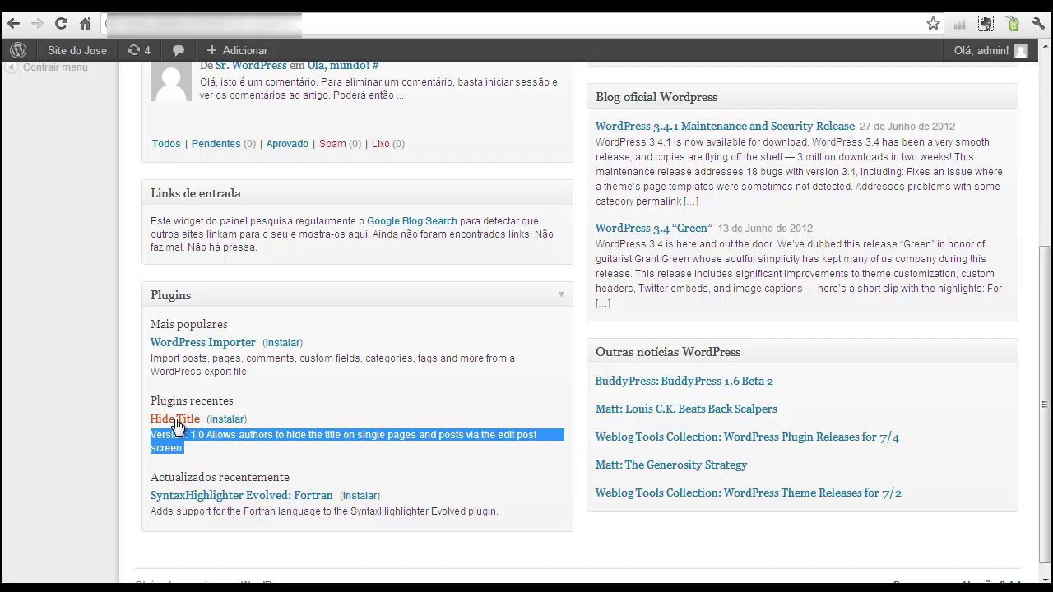
pyautogui.click(177, 420)
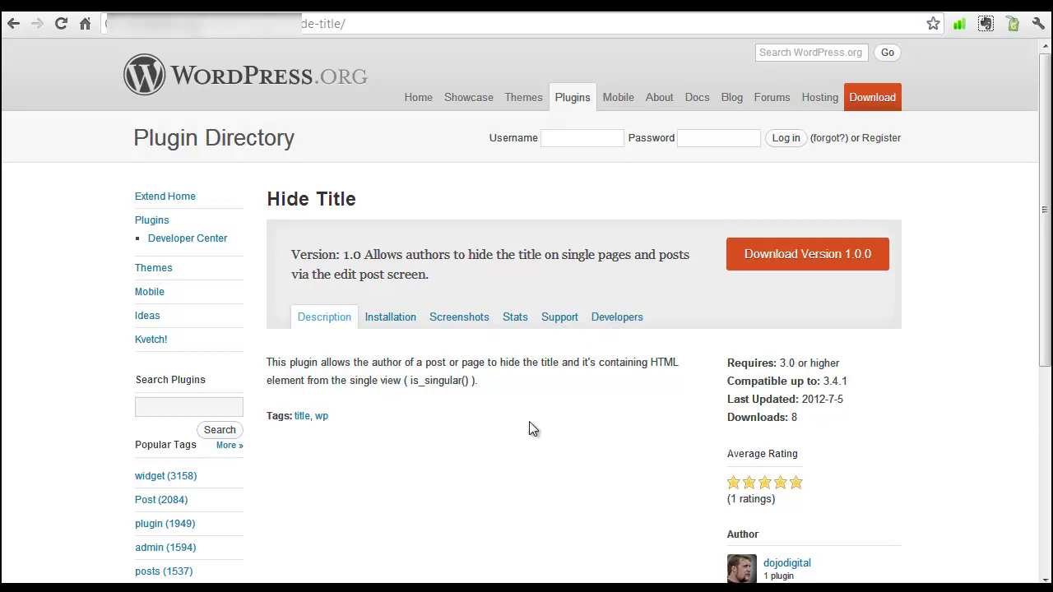
pyautogui.rightClick(545, 377)
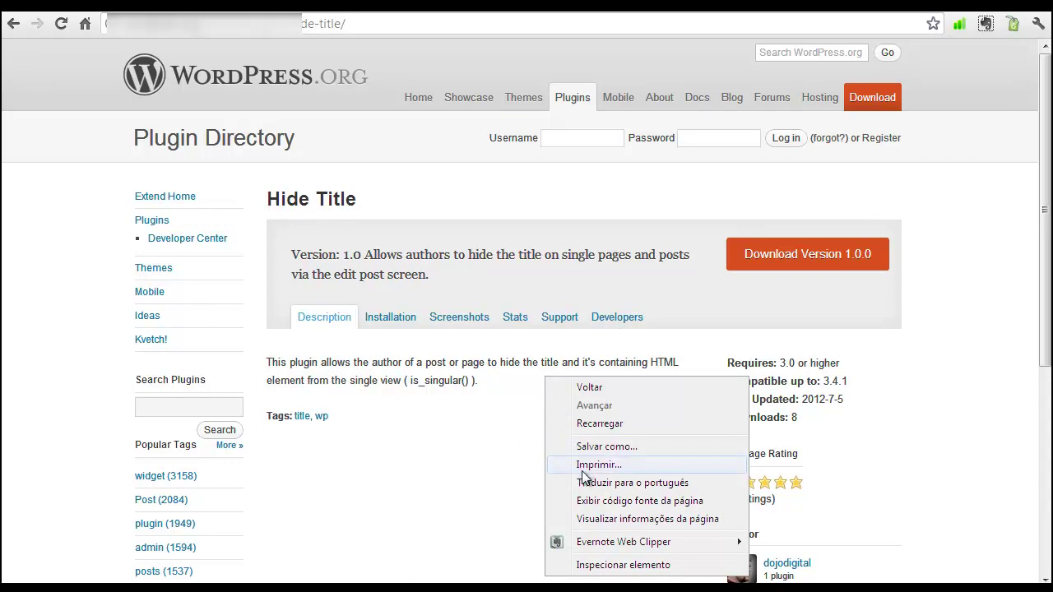
pyautogui.rightClick(495, 386)
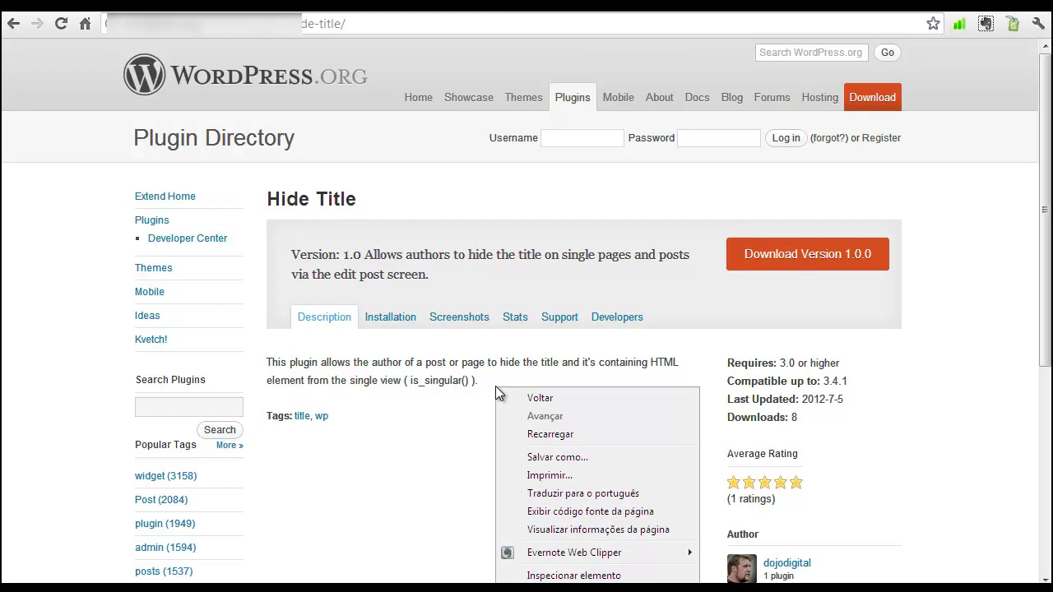
pyautogui.click(555, 497)
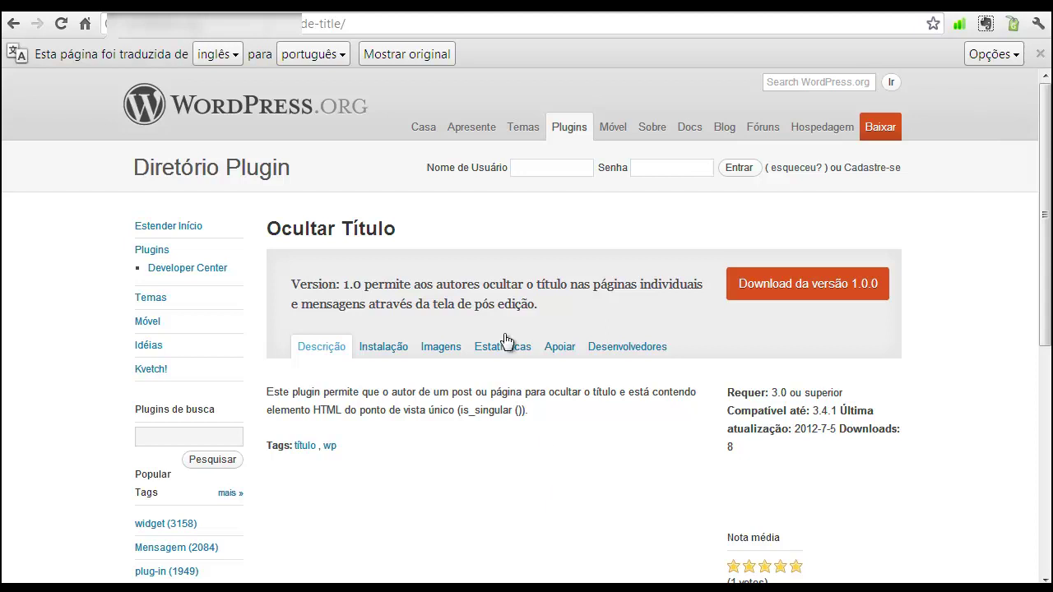
# Go back to the dashboard and check which options are offered for managing plugins
pyautogui.click(14, 25)
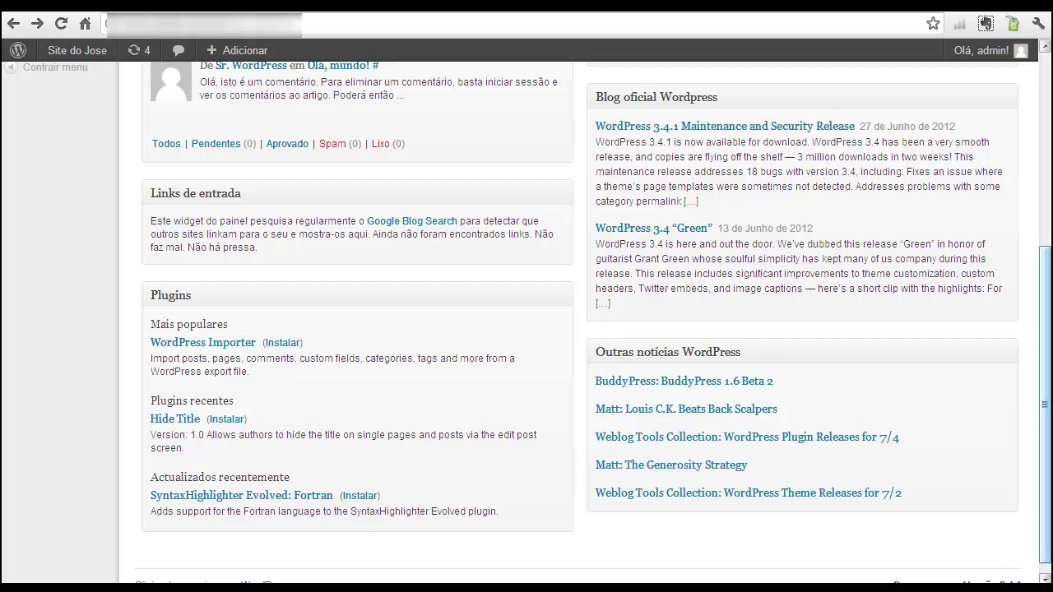
pyautogui.moveTo(1045, 337); pyautogui.dragTo(1026, 140)
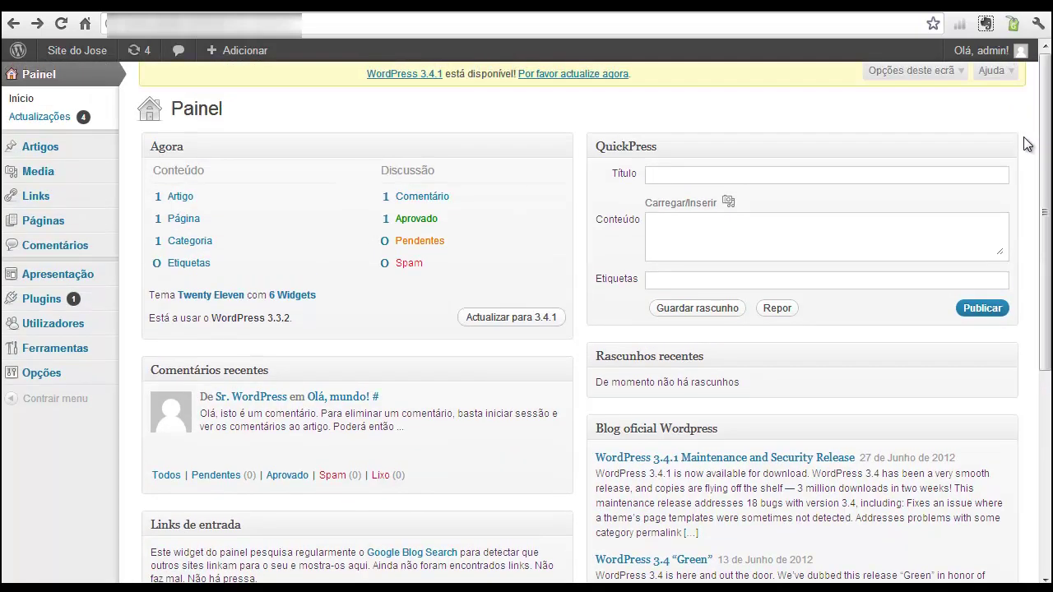
pyautogui.moveTo(46, 301)
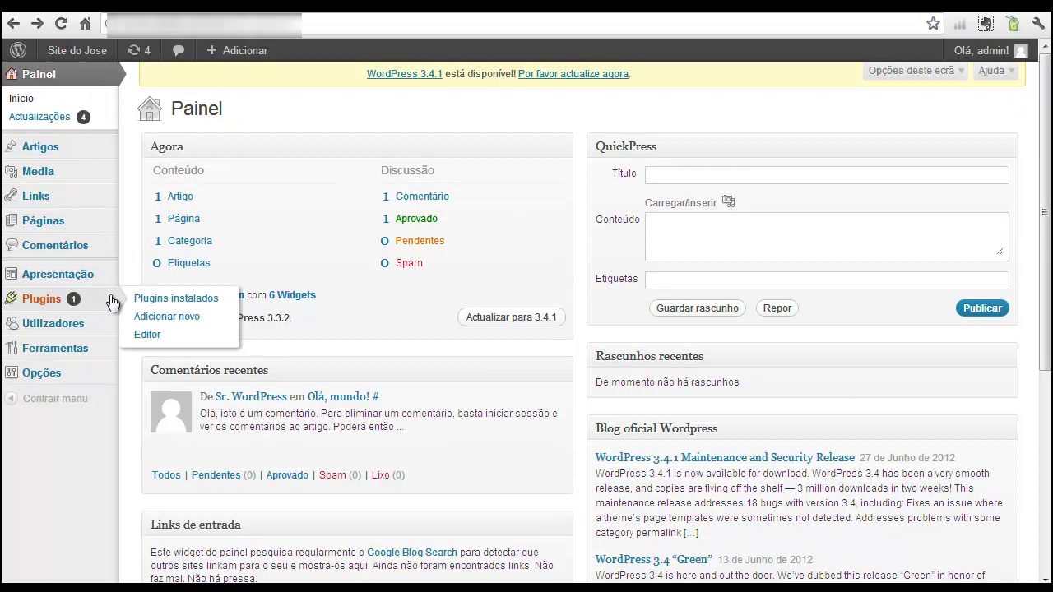
# Examine the Blog oficial Wordpress and Outras notícias WordPress widgets on the dashboard
pyautogui.moveTo(1045, 212); pyautogui.dragTo(1045, 389)
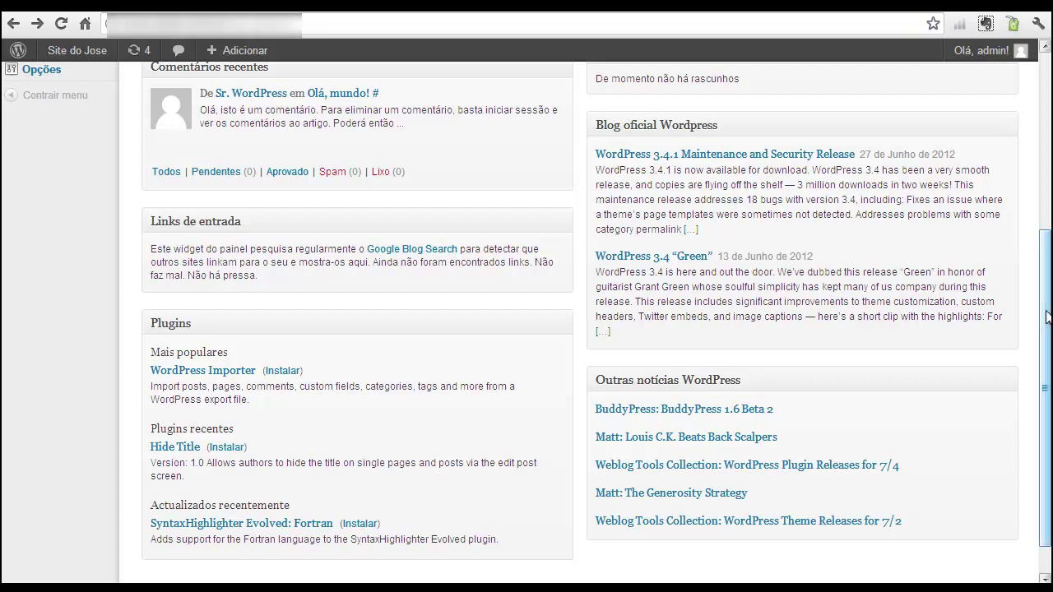
pyautogui.moveTo(1047, 321); pyautogui.dragTo(1048, 350)
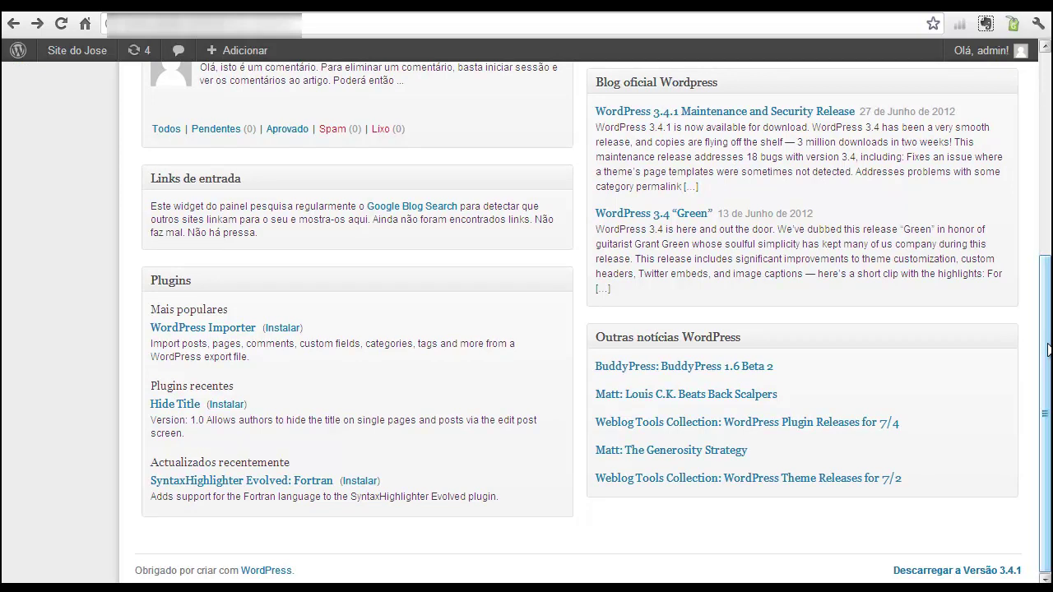
pyautogui.moveTo(1050, 352); pyautogui.dragTo(1046, 247)
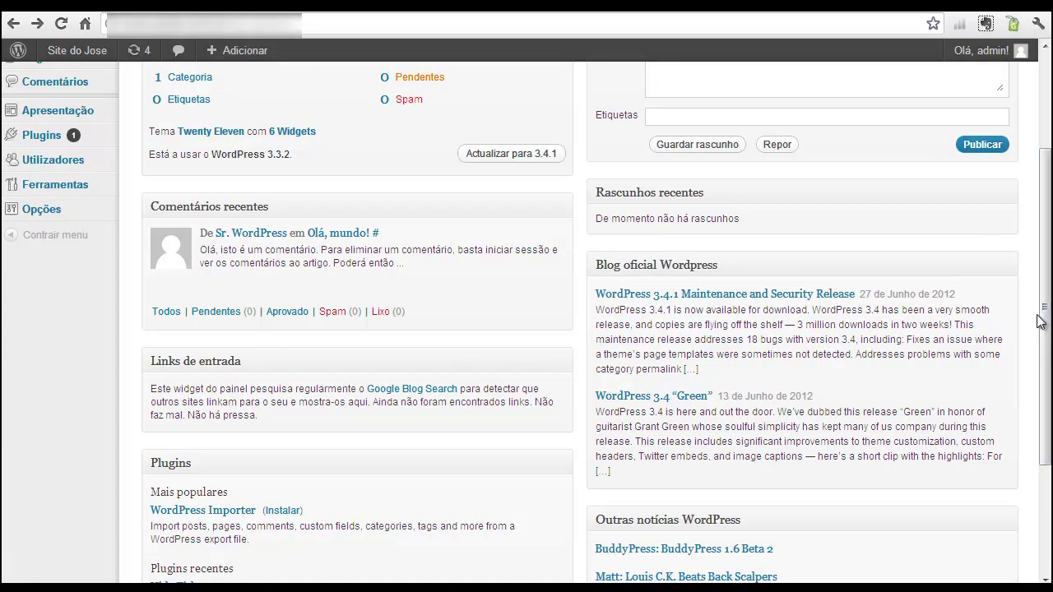
pyautogui.scroll(-2, 1044, 325)
pyautogui.scroll(-4, 1045, 325)
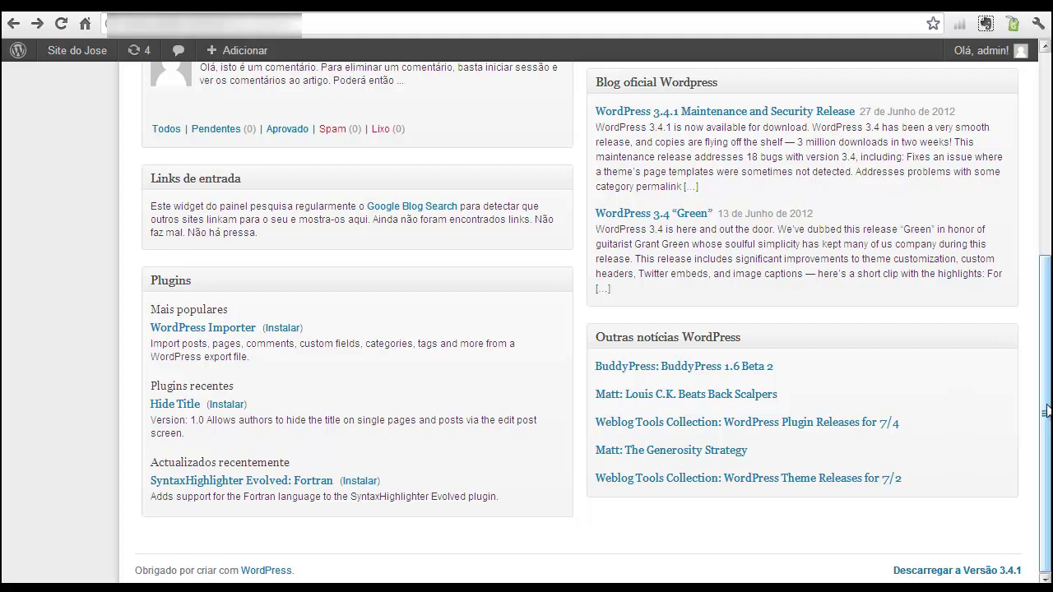
# Look over the dashboard's administration sections from Artigos to Opções and the options under Artigos
pyautogui.moveTo(1047, 386); pyautogui.dragTo(1048, 189)
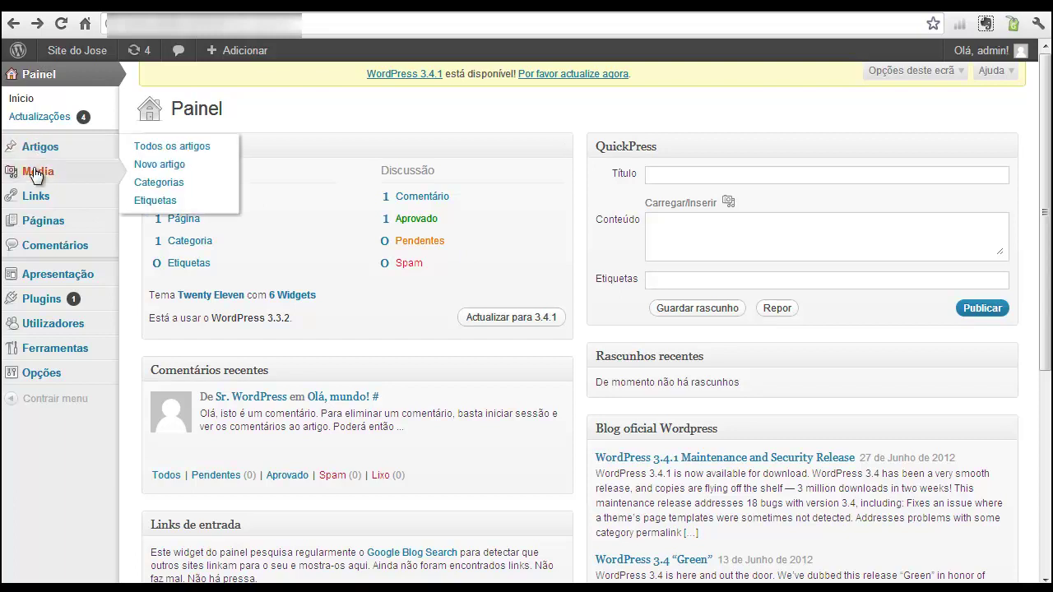
pyautogui.moveTo(36, 375)
pyautogui.moveTo(33, 155)
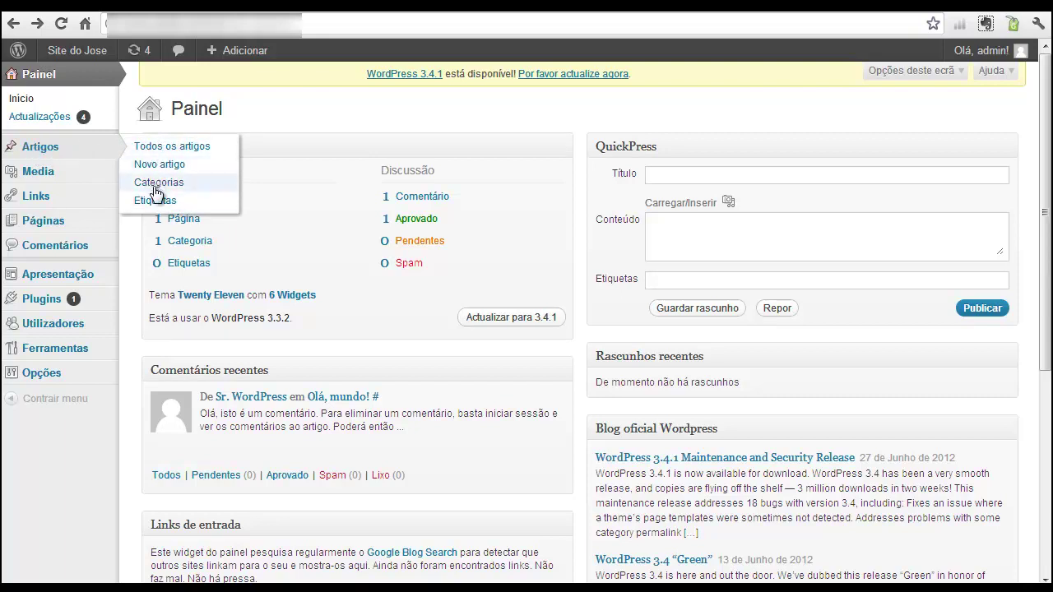
# Open the WordPress updates page and read the backup notice, the new version notice and the Akismet plugin entry
pyautogui.click(71, 120)
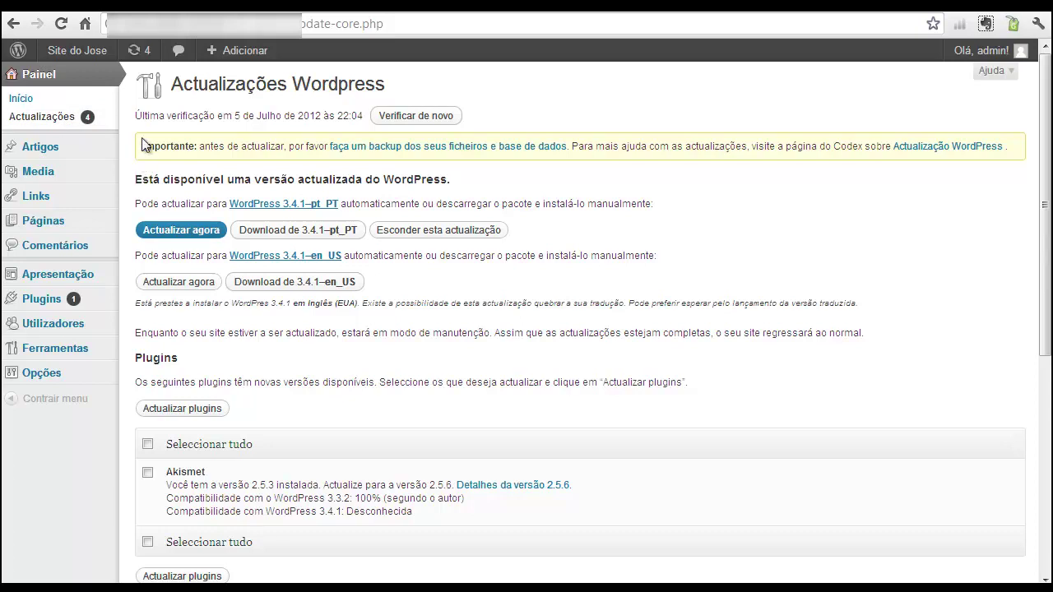
pyautogui.moveTo(141, 145); pyautogui.dragTo(759, 155)
pyautogui.click(763, 157)
pyautogui.moveTo(136, 180); pyautogui.dragTo(378, 181)
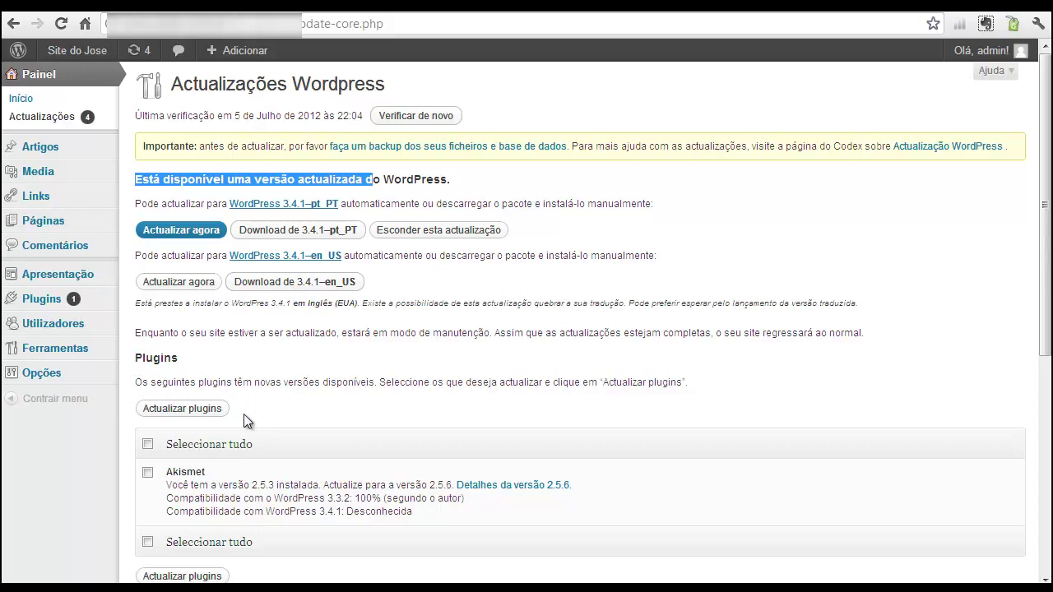
pyautogui.moveTo(168, 471); pyautogui.dragTo(206, 474)
# Mark the Twenty Eleven and Twenty Ten themes for updating and review the updates page again
pyautogui.moveTo(1047, 312); pyautogui.dragTo(1047, 406)
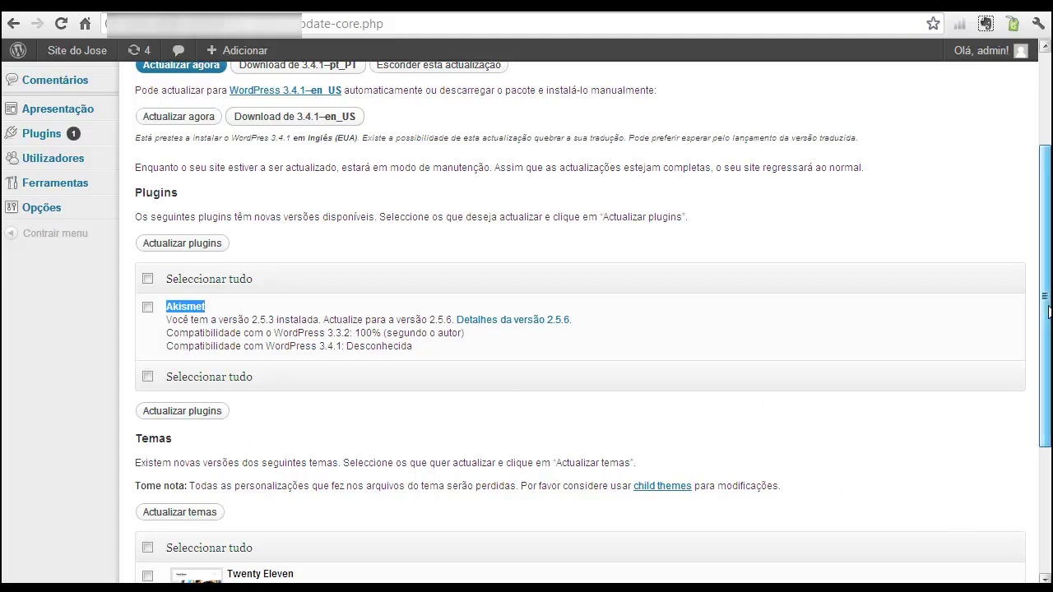
pyautogui.scroll(-1, 1046, 307)
pyautogui.scroll(-2, 1047, 308)
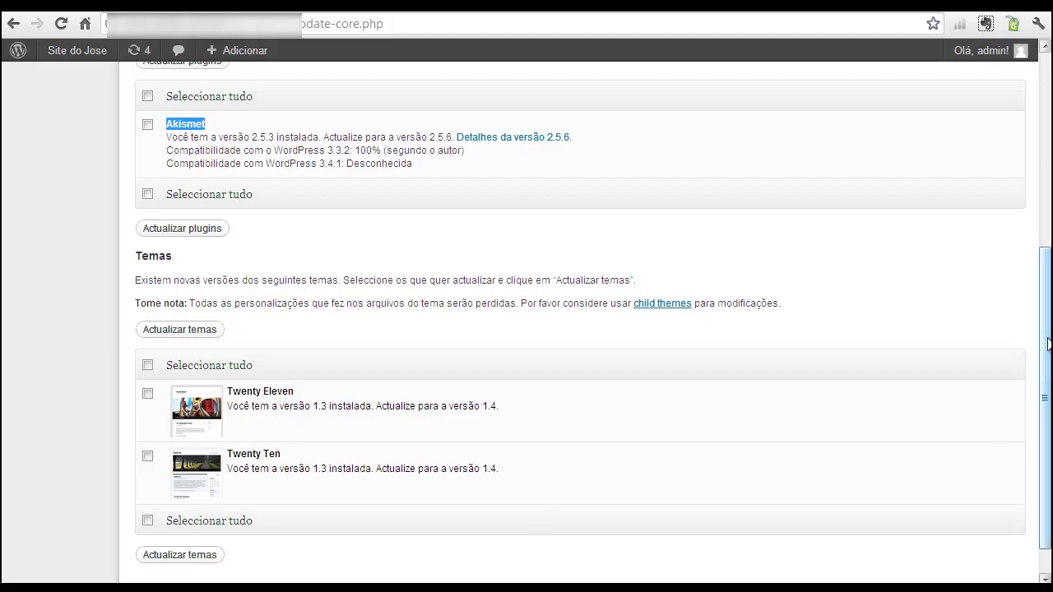
pyautogui.scroll(-1, 1045, 419)
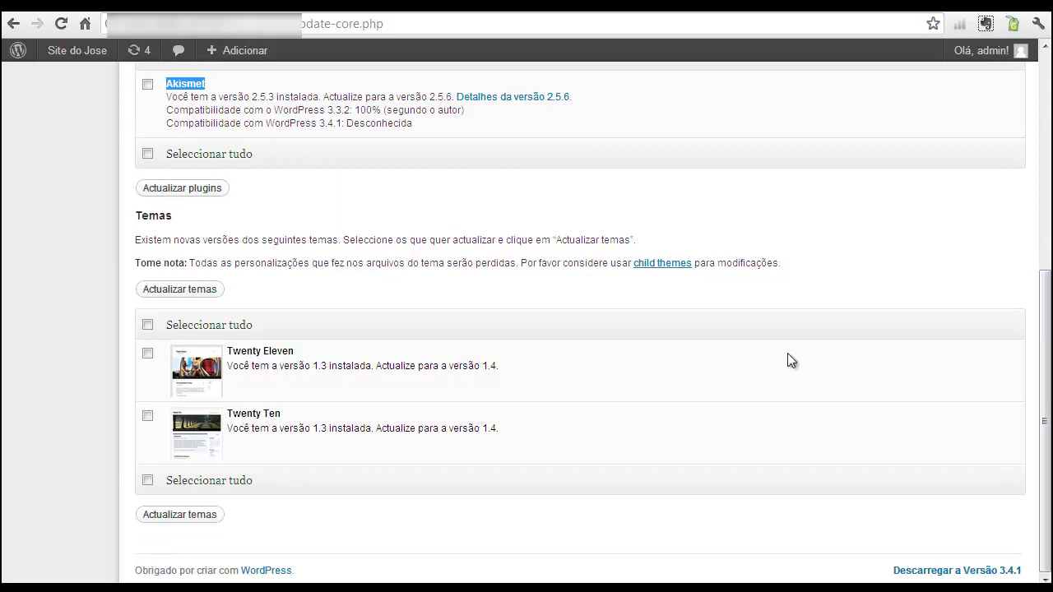
pyautogui.click(148, 354)
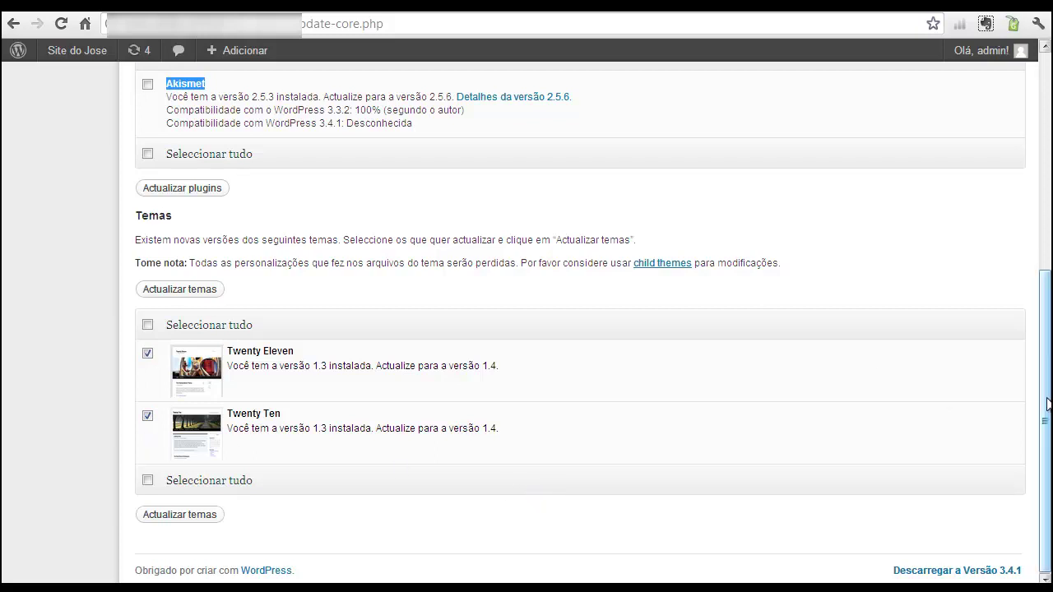
pyautogui.moveTo(1047, 403); pyautogui.dragTo(1047, 178)
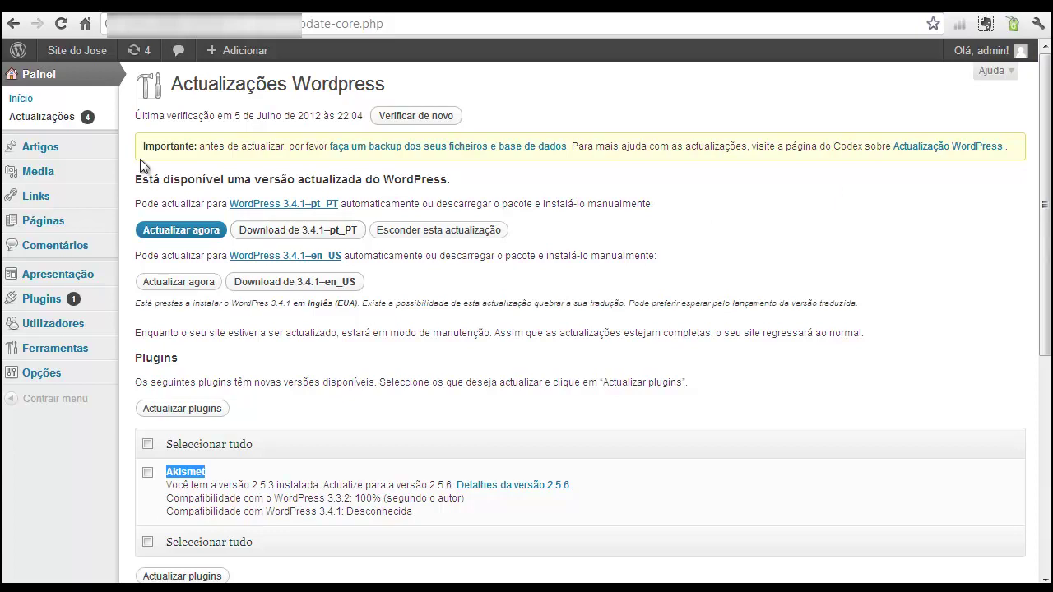
# Return to the dashboard home and show the options available for Artigos
pyautogui.click(20, 100)
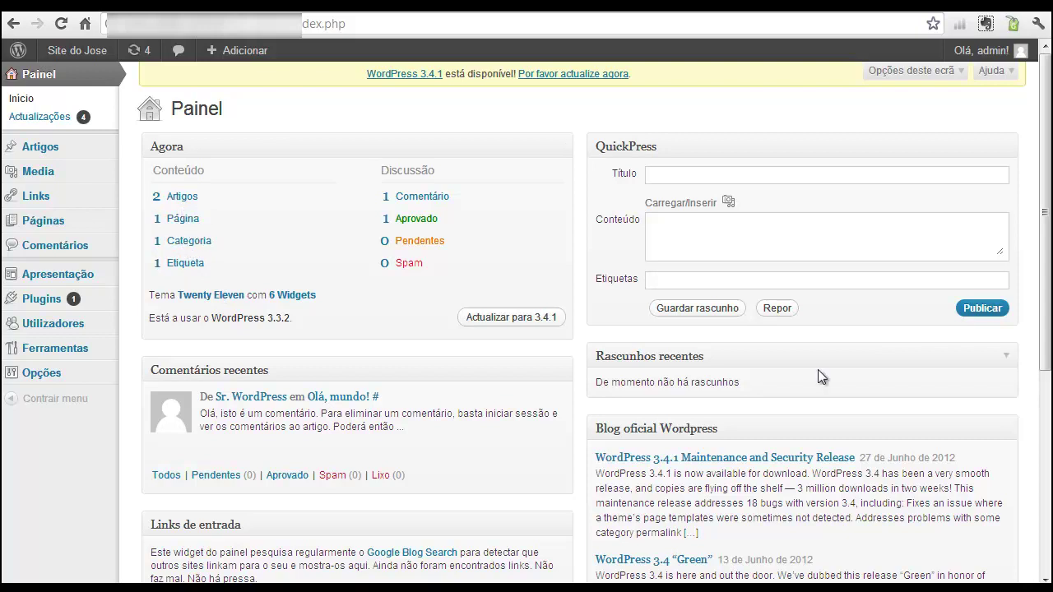
pyautogui.moveTo(1048, 156)
pyautogui.mouseDown()
pyautogui.moveTo(1048, 336)
pyautogui.moveTo(1051, 151)
pyautogui.mouseUp()
pyautogui.moveTo(37, 149)
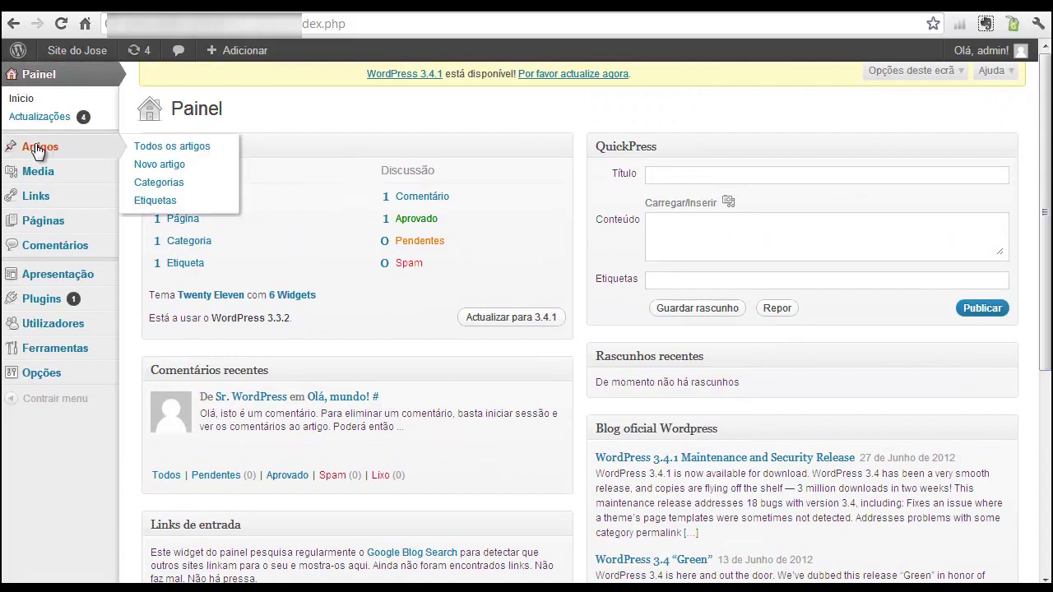